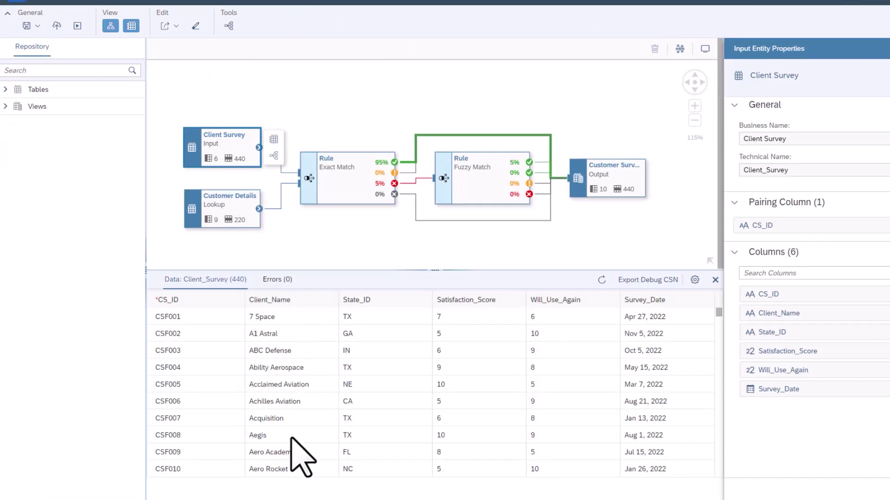
Inspect the data of the Customer Details lookup entity and the output entity in the intelligent lookup.
{"action": "left_click", "coordinate": [227, 221]}
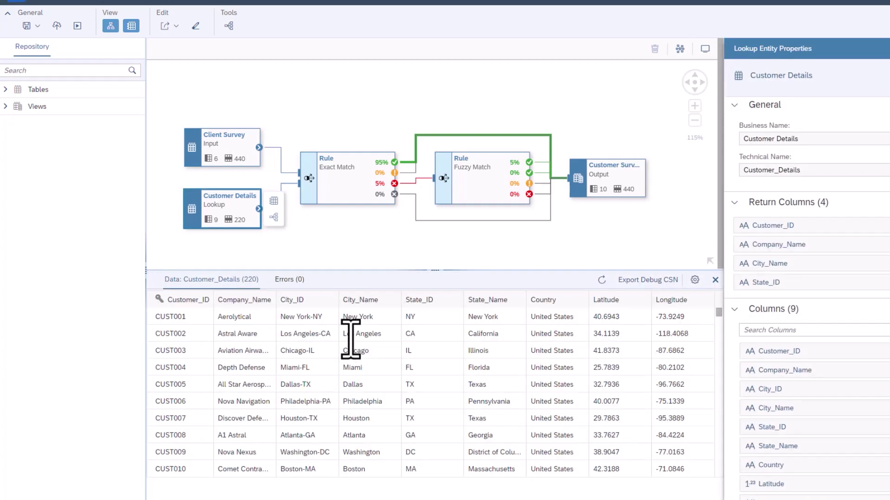
{"action": "left_click", "coordinate": [598, 185]}
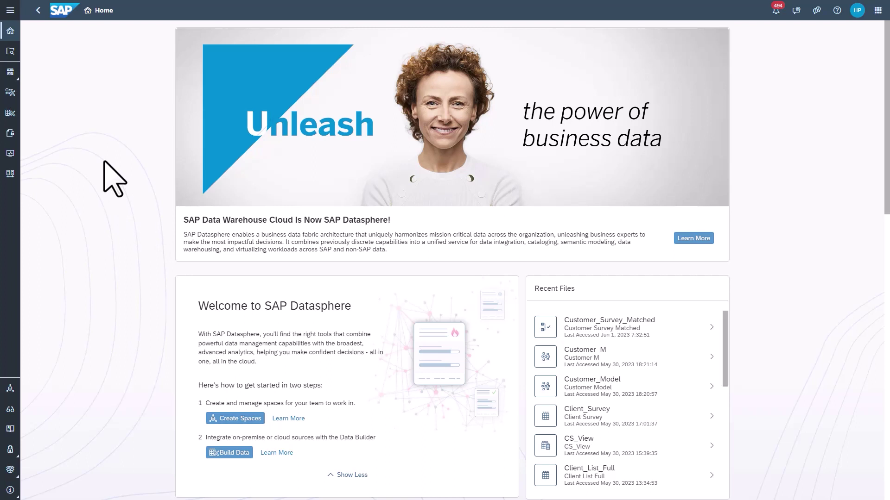
Start a new graphical view in the APU_TrainingVids space of the Data Builder.
{"action": "left_click", "coordinate": [10, 113]}
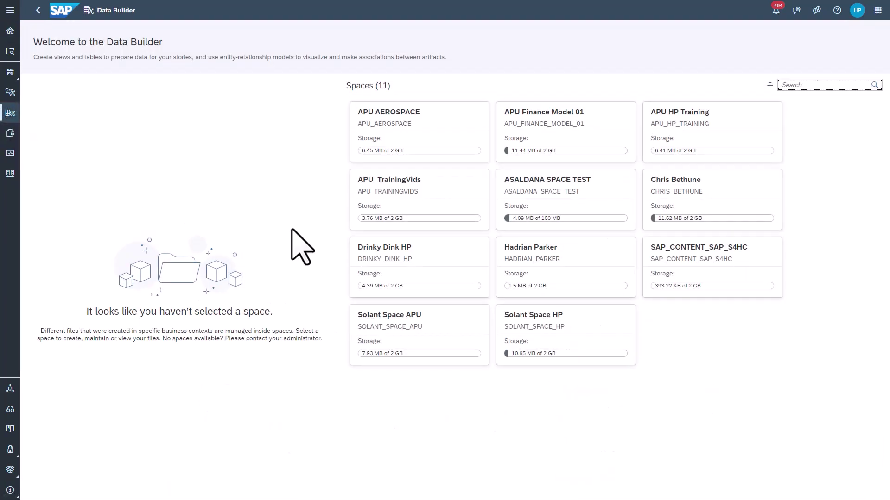
{"action": "left_click", "coordinate": [418, 199]}
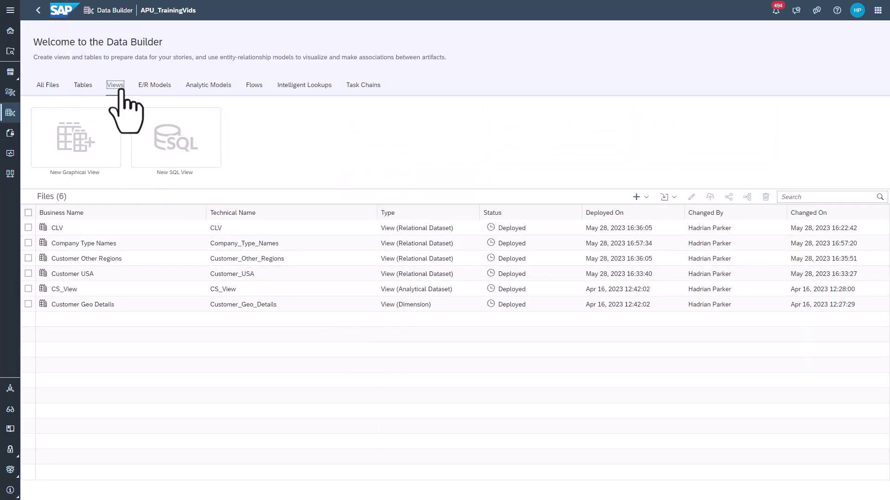
{"action": "left_click", "coordinate": [86, 142]}
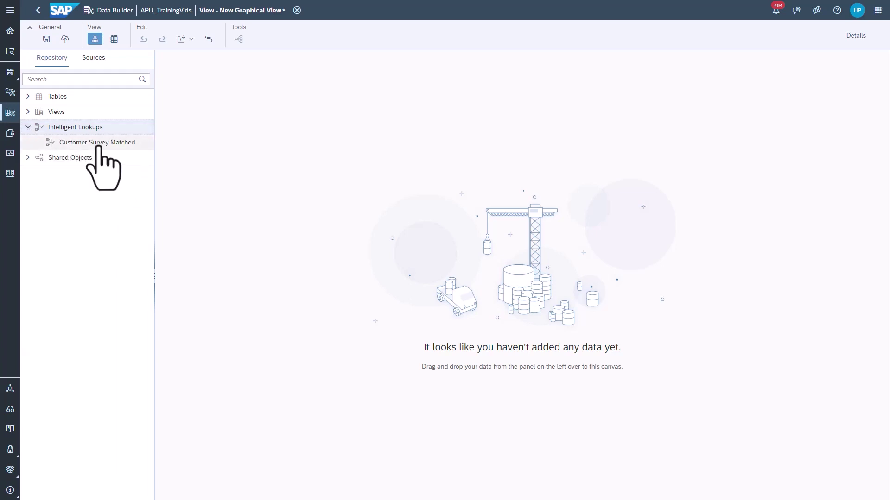
Add the Customer Survey Matched intelligent lookup as the view's source and preview its data in an enlarged preview area.
{"action": "left_click_drag", "start_coordinate": [104, 149], "coordinate": [297, 207]}
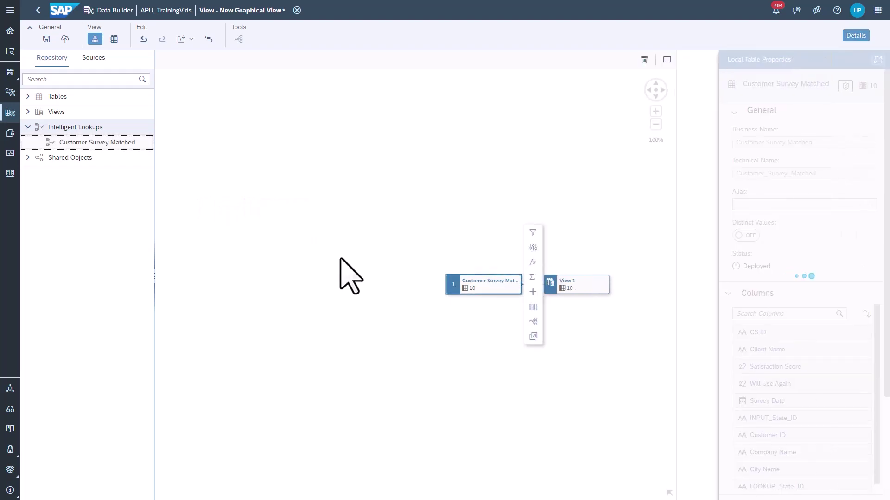
{"action": "left_click", "coordinate": [114, 41]}
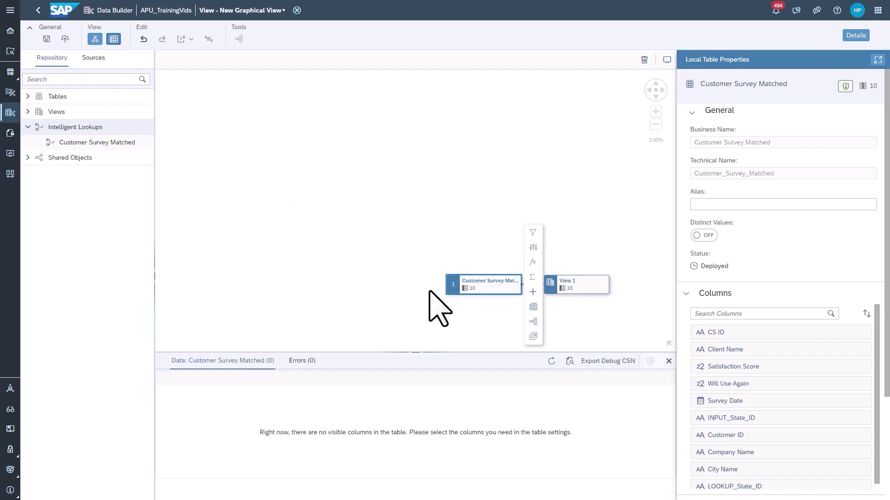
{"action": "left_click_drag", "start_coordinate": [407, 355], "coordinate": [366, 217]}
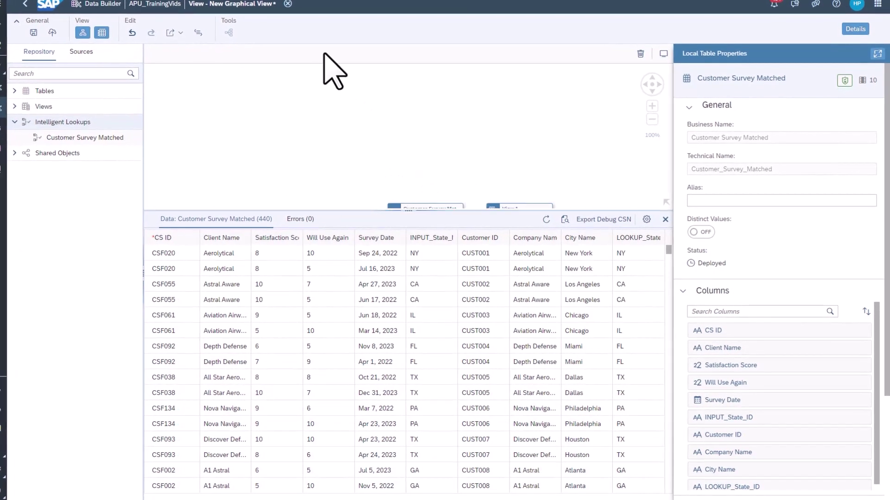
{"action": "left_click", "coordinate": [318, 143]}
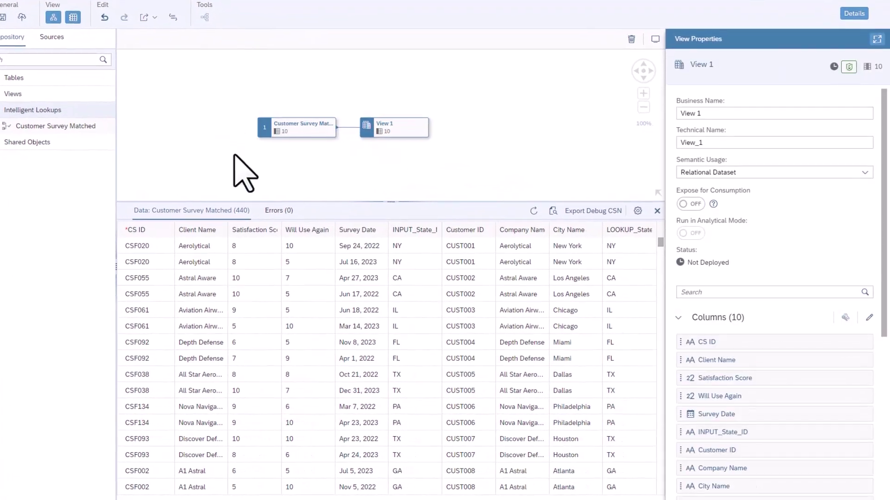
{"action": "scroll", "coordinate": [359, 162], "scroll_direction": "up", "scroll_amount": 3}
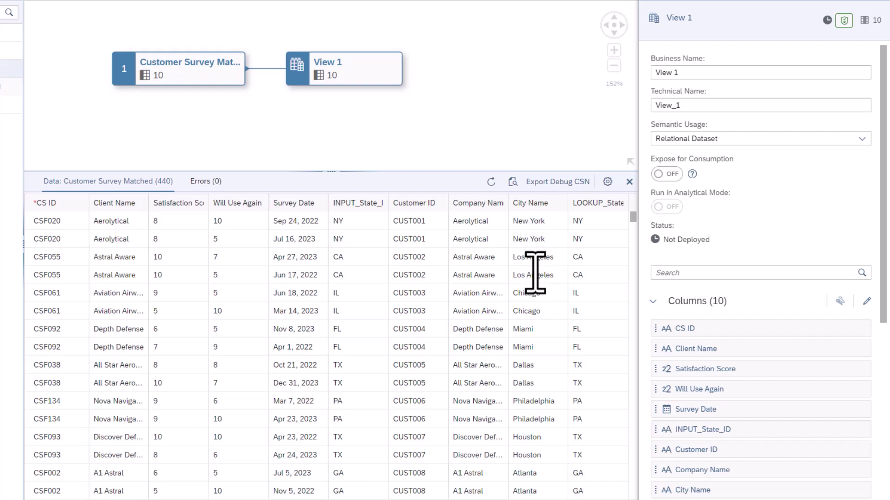
Examine the Customer ID, Survey Date, Satisfaction Score and Will Use Again columns in the data preview.
{"action": "left_click", "coordinate": [419, 206]}
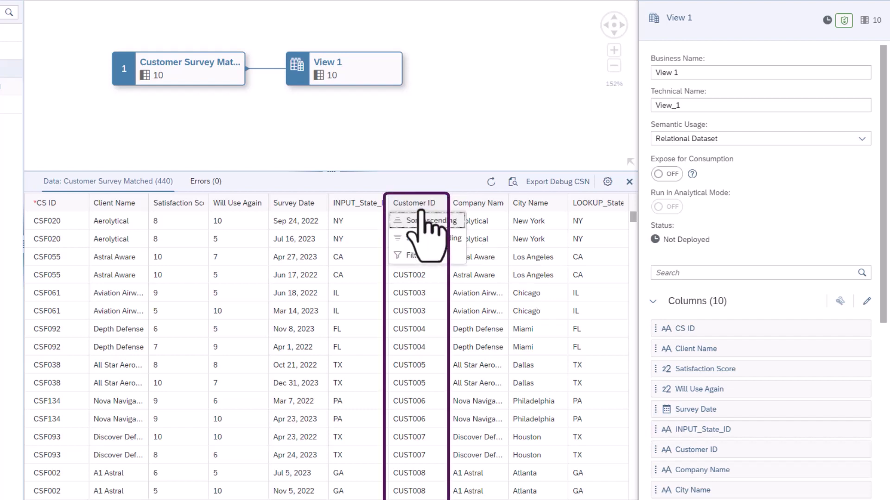
{"action": "left_click", "coordinate": [420, 221]}
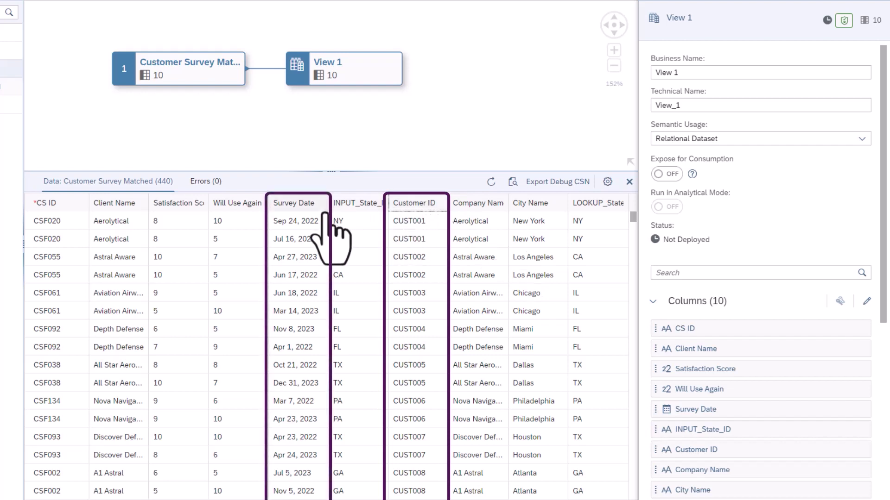
{"action": "left_click", "coordinate": [306, 208]}
{"action": "left_click", "coordinate": [308, 218]}
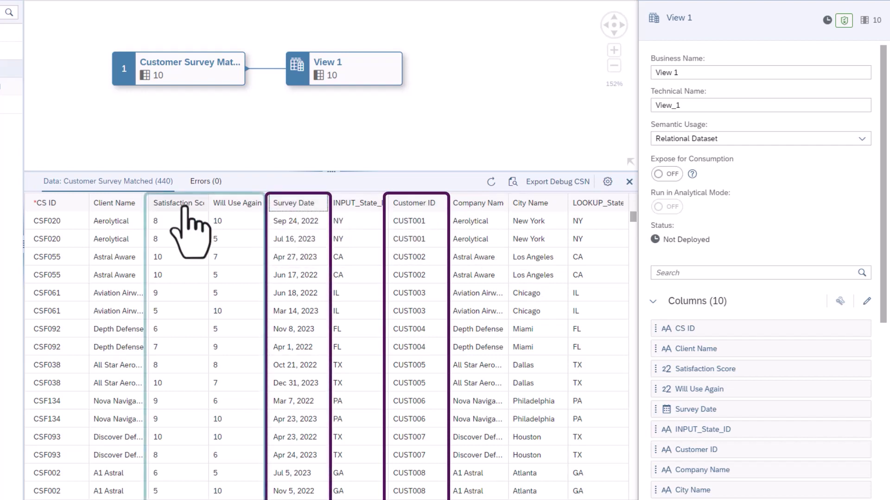
{"action": "left_click", "coordinate": [167, 206]}
{"action": "left_click", "coordinate": [234, 206]}
{"action": "left_click", "coordinate": [230, 207]}
{"action": "left_click", "coordinate": [231, 207]}
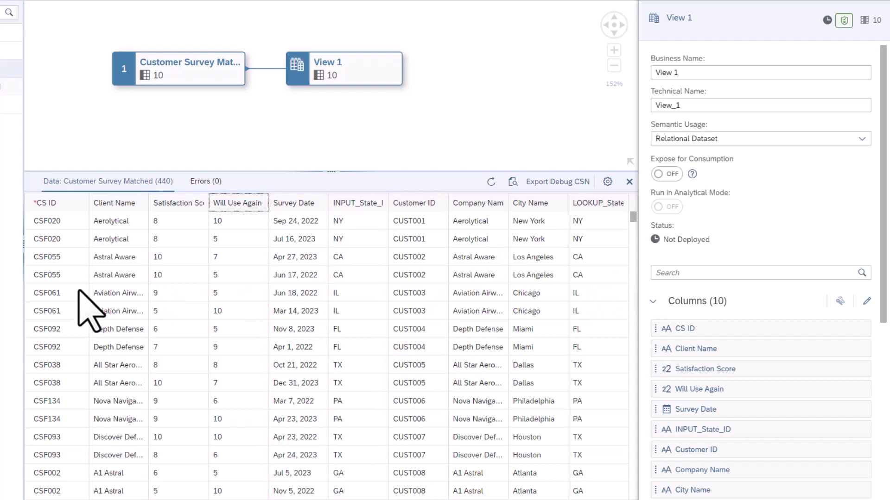
Set the output view's business name to Customer Fact View and keep its semantic usage as Relational Dataset.
{"action": "left_click_drag", "start_coordinate": [328, 172], "coordinate": [343, 334]}
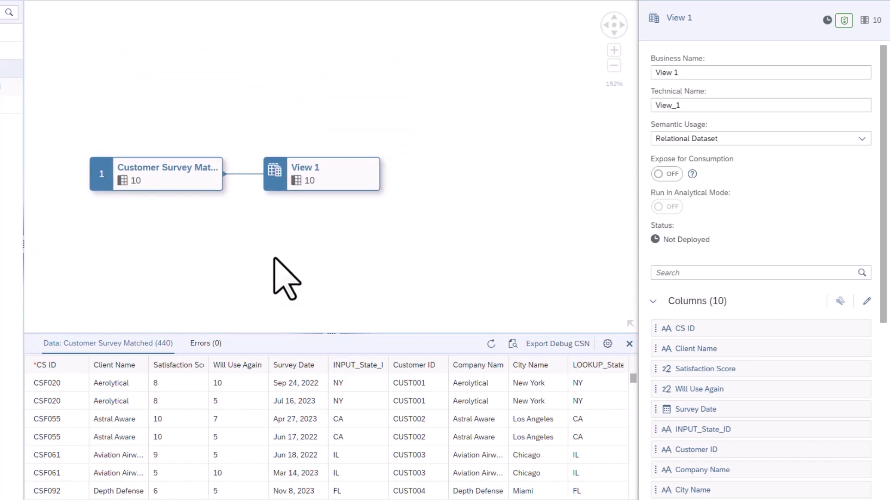
{"action": "left_click", "coordinate": [319, 178]}
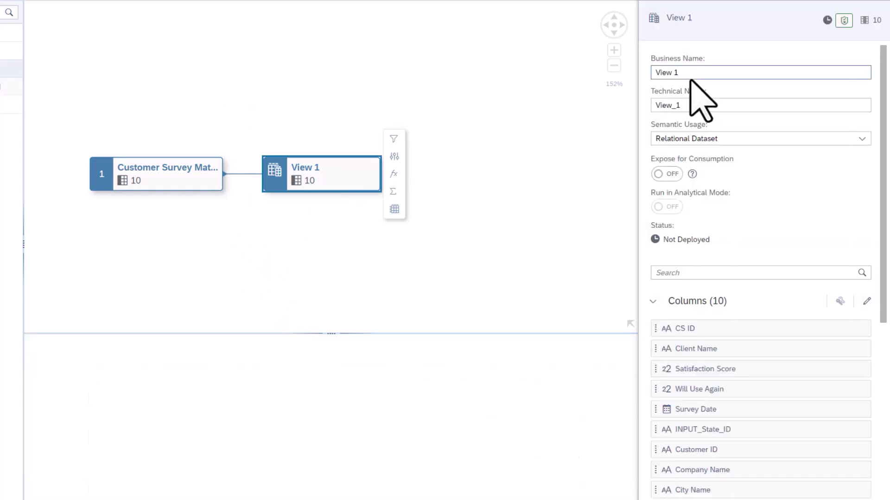
{"action": "triple_click", "coordinate": [694, 72]}
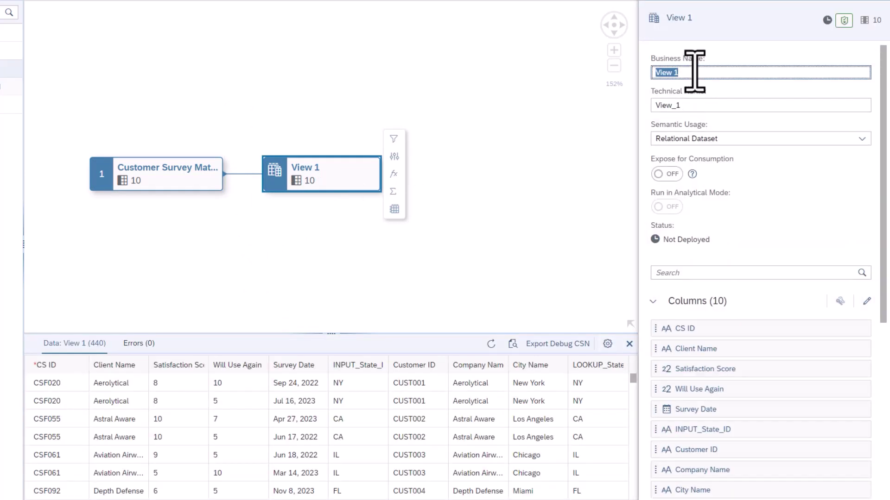
{"action": "type", "text": "Customer Fact View"}
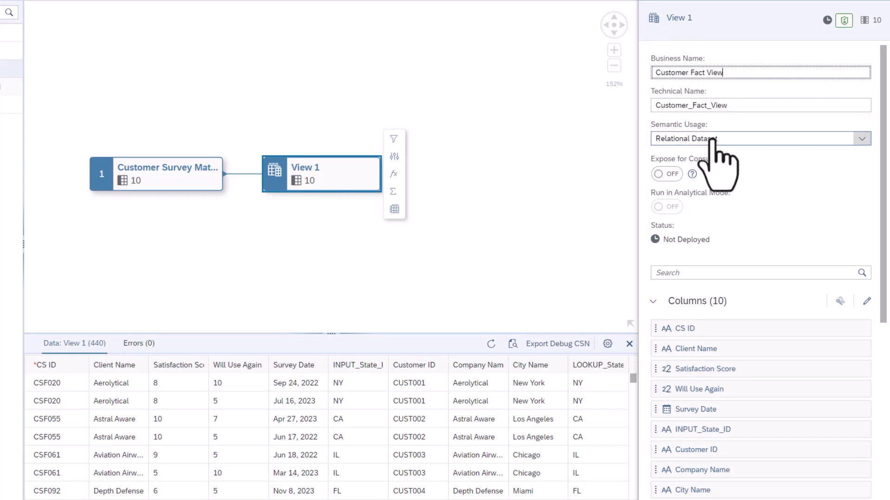
{"action": "left_click", "coordinate": [861, 138]}
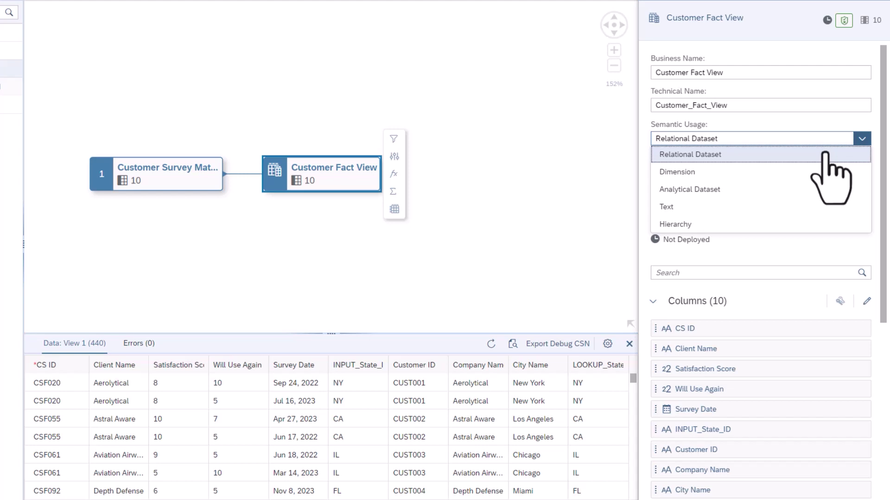
{"action": "left_click", "coordinate": [797, 157]}
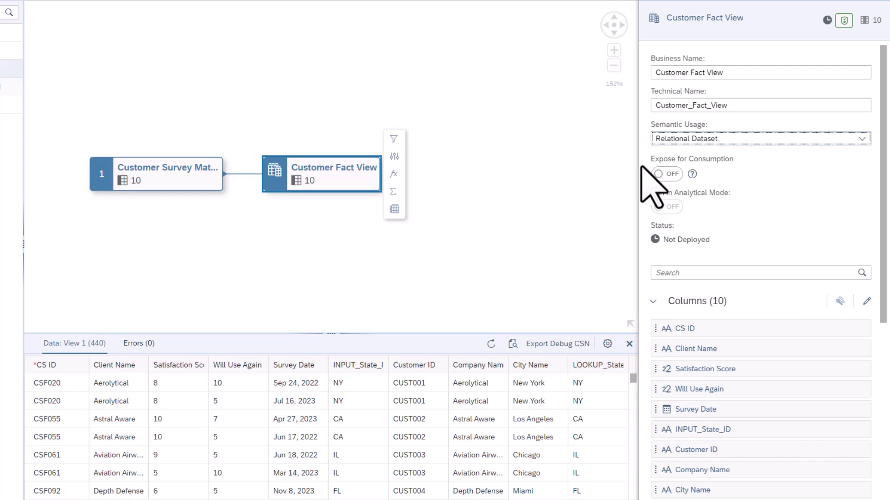
Add a projection before Customer Fact View that excludes Client Name, INPUT_State_ID, Company Name, City Name and LOOKUP_State_ID.
{"action": "left_click", "coordinate": [395, 157]}
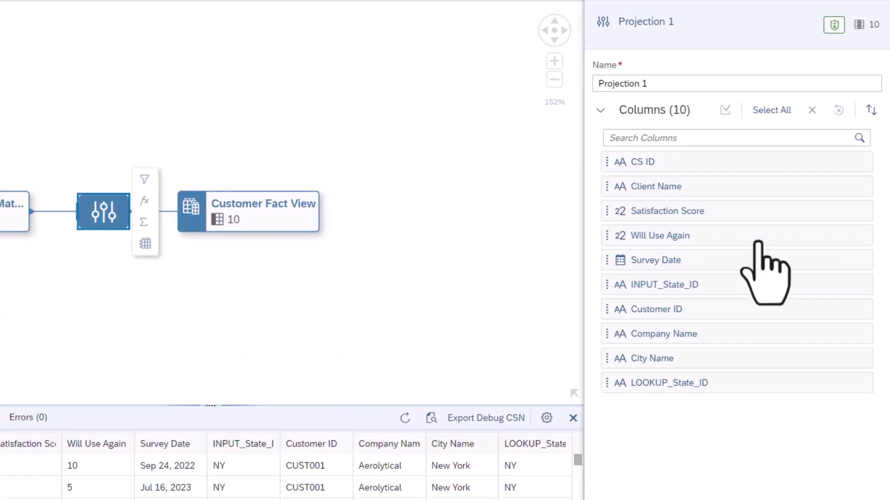
{"action": "left_click", "coordinate": [760, 204]}
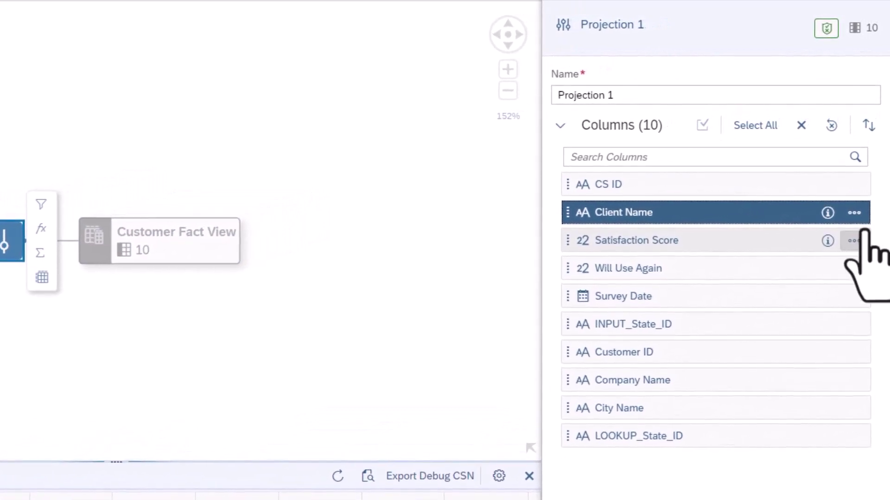
{"action": "left_click", "coordinate": [854, 214]}
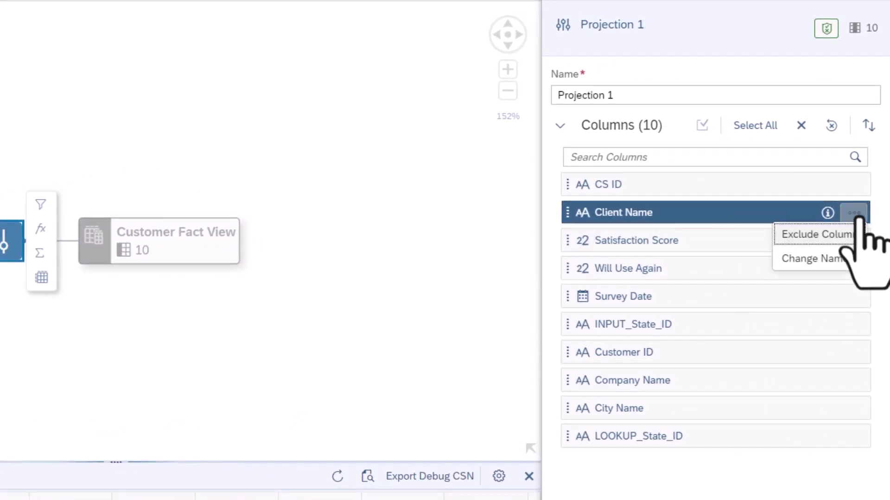
{"action": "left_click", "coordinate": [818, 236]}
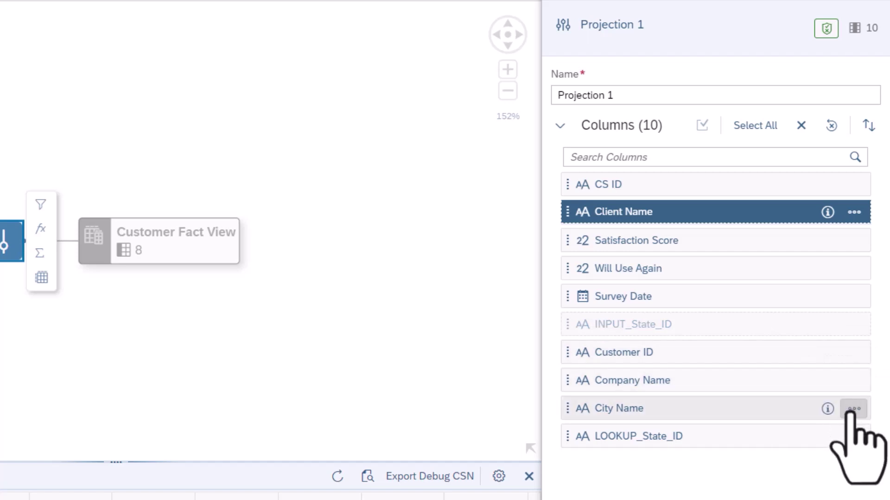
{"action": "left_click", "coordinate": [854, 380]}
{"action": "left_click", "coordinate": [844, 400]}
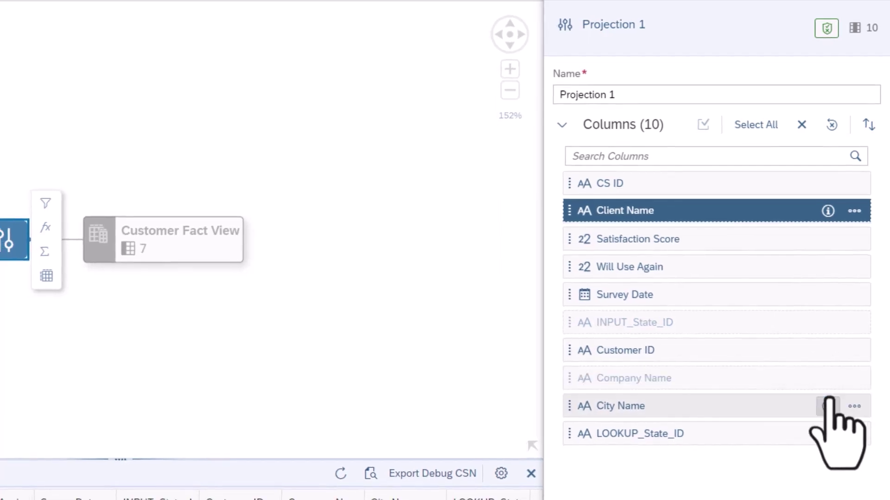
{"action": "left_click", "coordinate": [854, 406]}
{"action": "left_click", "coordinate": [843, 425]}
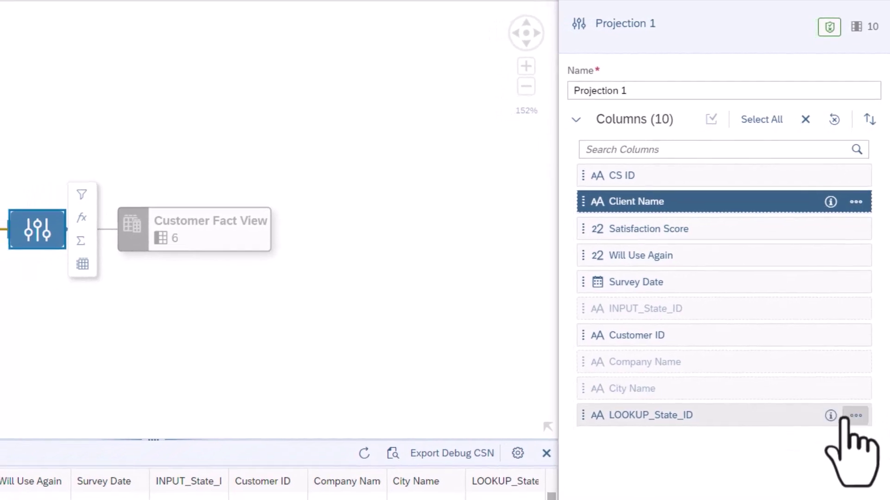
{"action": "left_click", "coordinate": [855, 415]}
{"action": "left_click", "coordinate": [827, 435]}
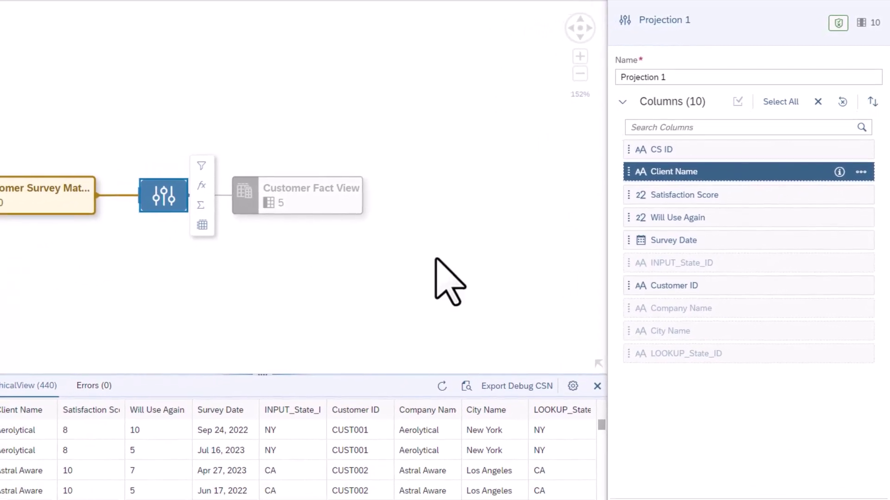
Move the Customer ID column of Customer Fact View directly below CS ID in the column order.
{"action": "left_click", "coordinate": [317, 195]}
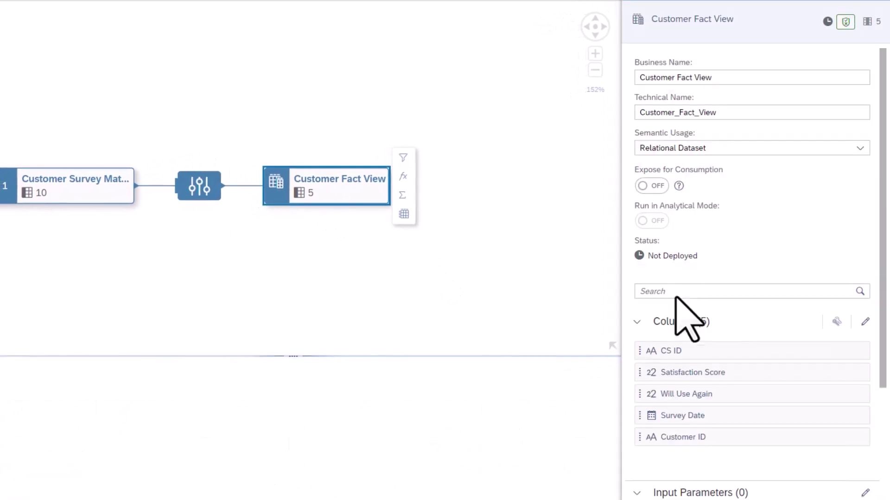
{"action": "left_click", "coordinate": [746, 434]}
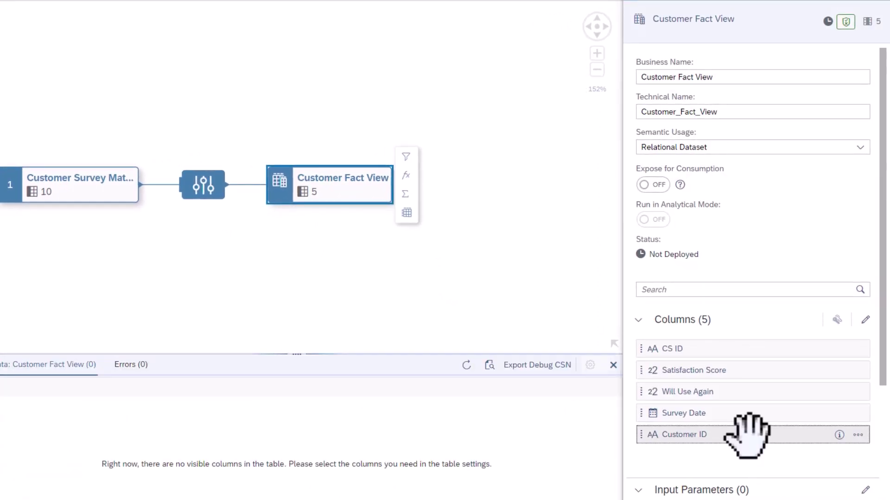
{"action": "left_click_drag", "start_coordinate": [747, 435], "coordinate": [743, 368]}
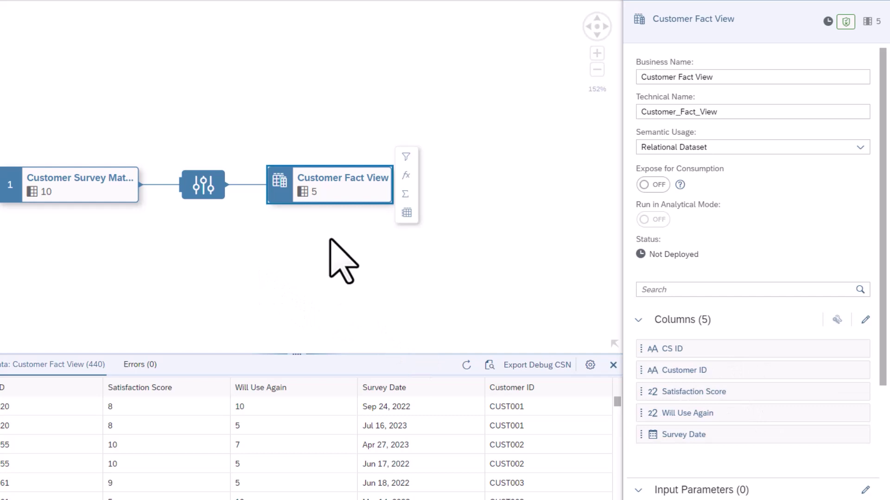
Add a calculated column before Customer Fact View with the business name Combined Survey Score.
{"action": "left_click", "coordinate": [406, 176]}
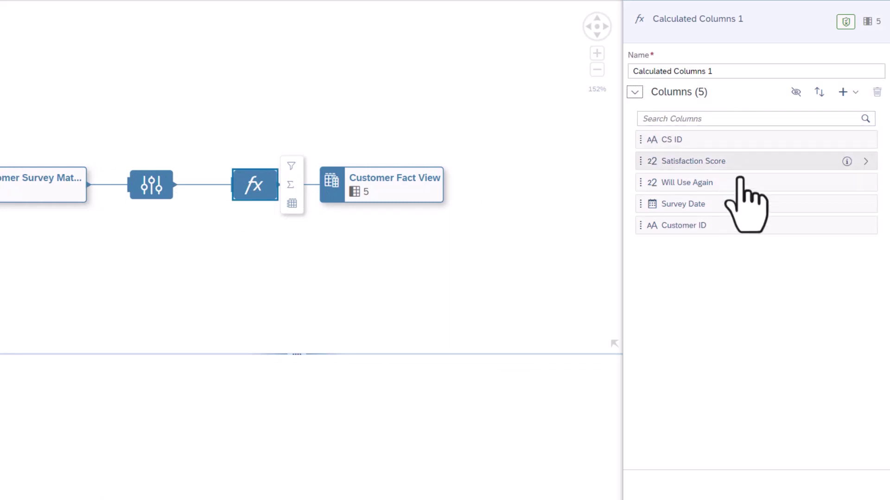
{"action": "left_click", "coordinate": [857, 94]}
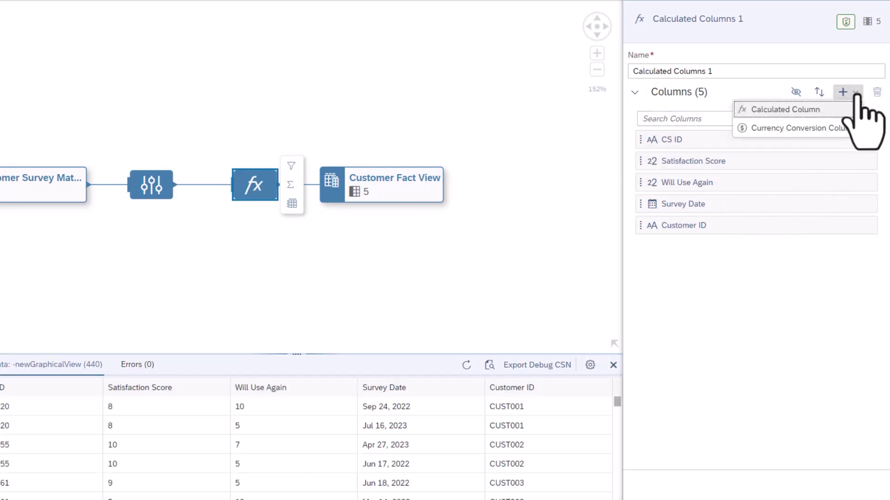
{"action": "left_click", "coordinate": [819, 114]}
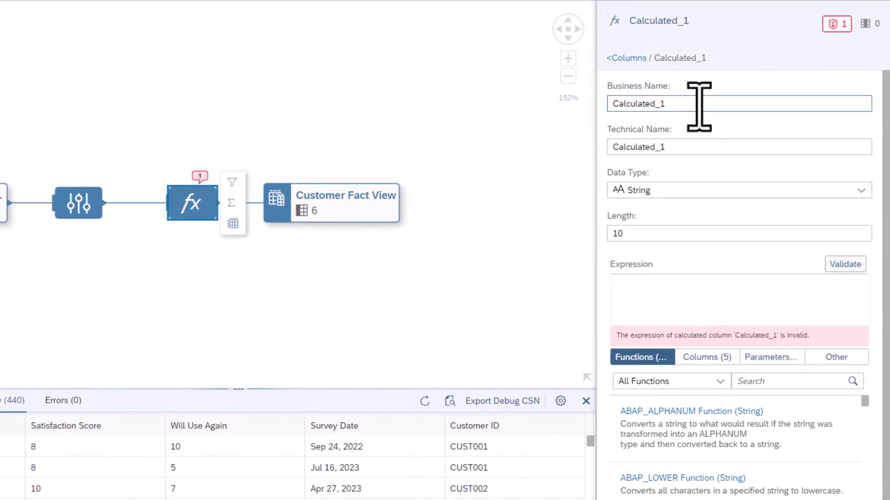
{"action": "left_click_drag", "start_coordinate": [707, 99], "coordinate": [638, 107]}
{"action": "double_click", "coordinate": [613, 116]}
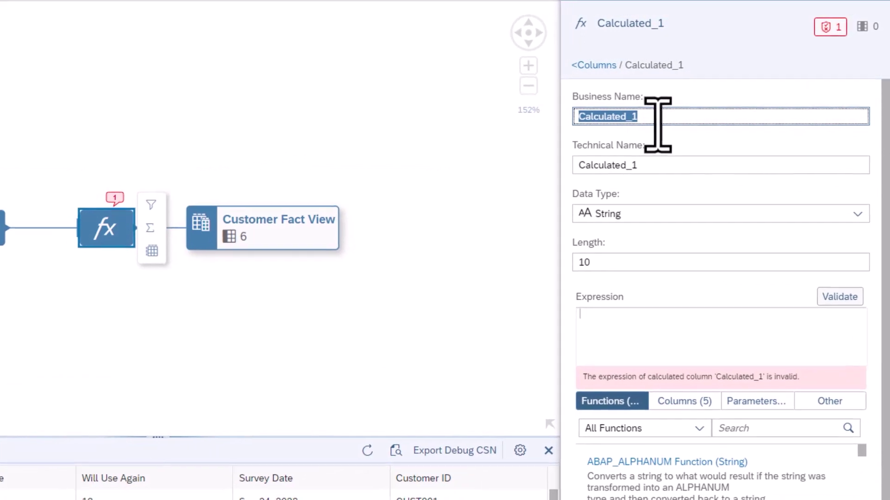
{"action": "type", "text": "Combined Survey Score"}
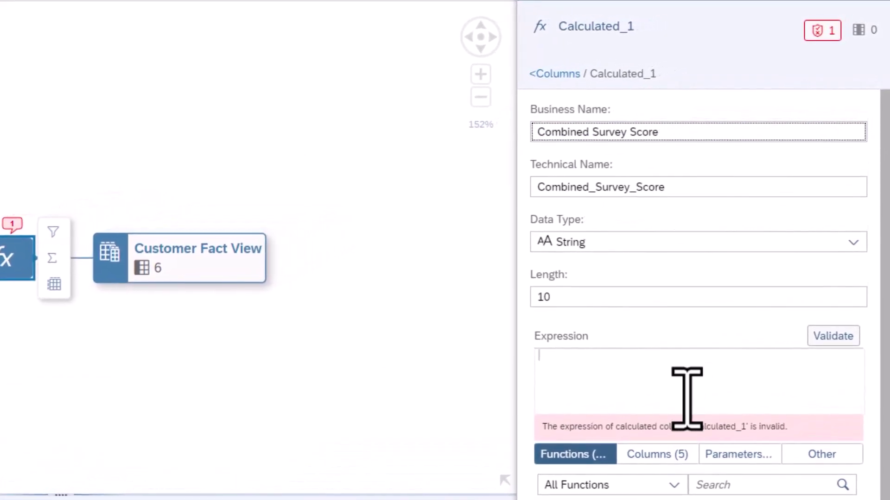
Enter the expression (Satisfaction_Score+Will_Use_Again)/2 for Combined Survey Score and validate it.
{"action": "left_click", "coordinate": [569, 369]}
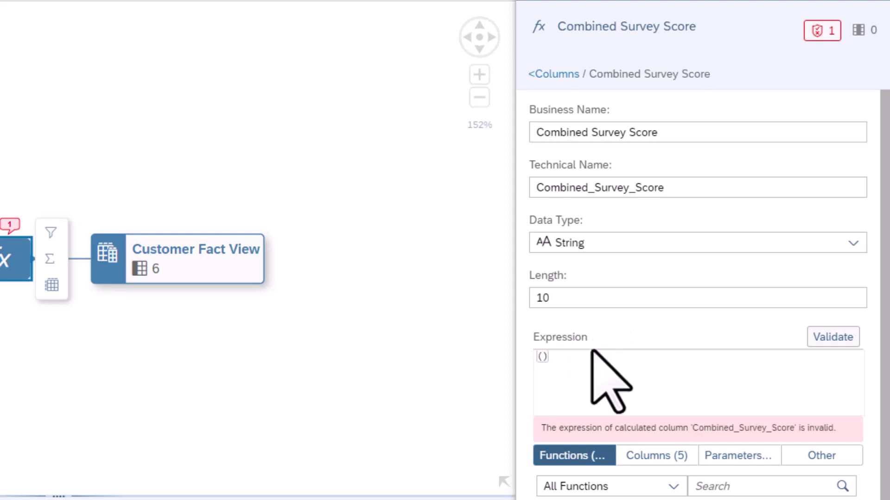
{"action": "type", "text": "(sat"}
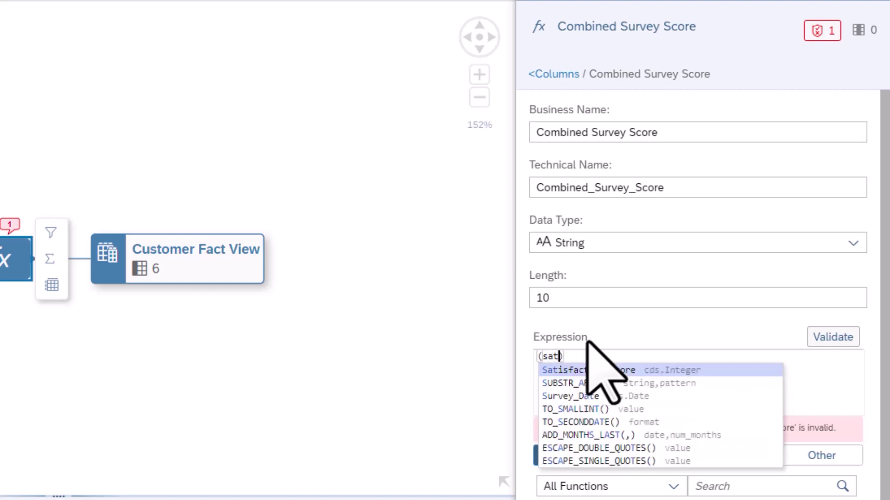
{"action": "left_click", "coordinate": [604, 372]}
{"action": "type", "text": "+will"}
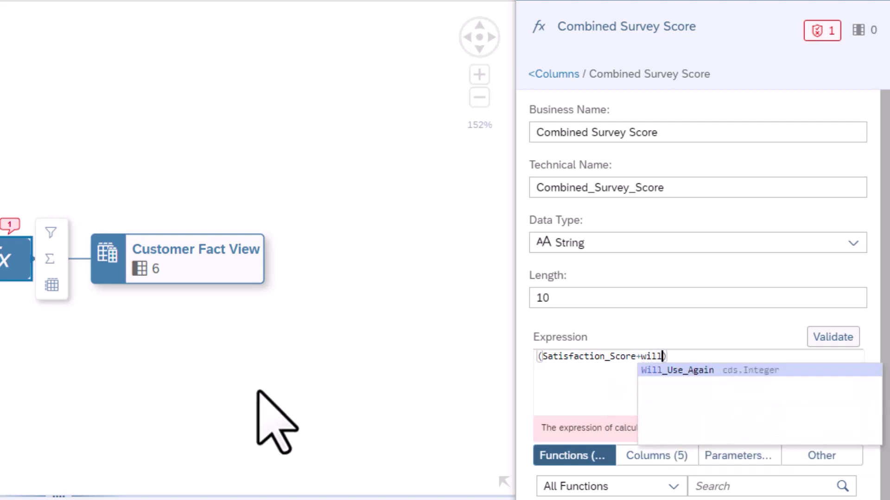
{"action": "left_click", "coordinate": [692, 370]}
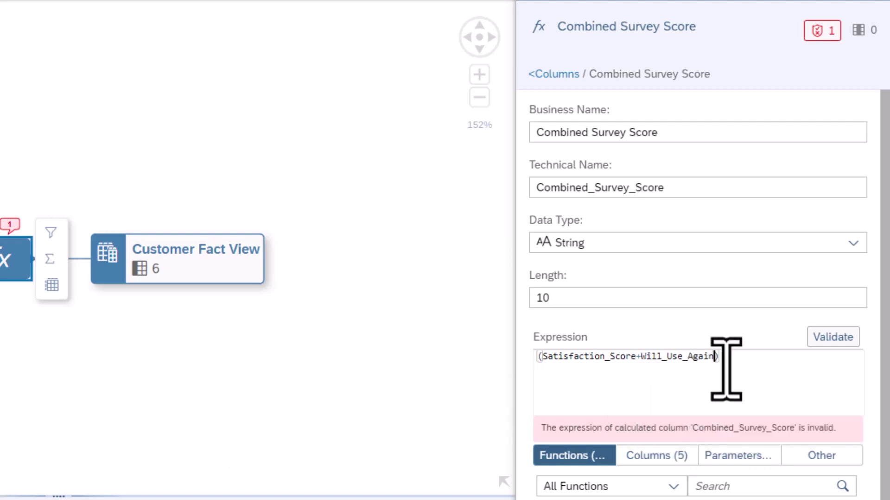
{"action": "type", "text": ")/2"}
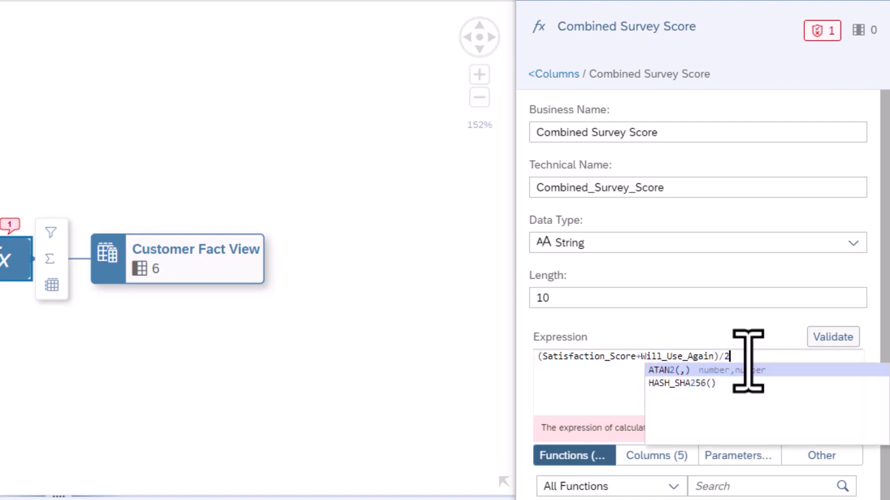
{"action": "left_click", "coordinate": [595, 391]}
{"action": "left_click", "coordinate": [845, 342]}
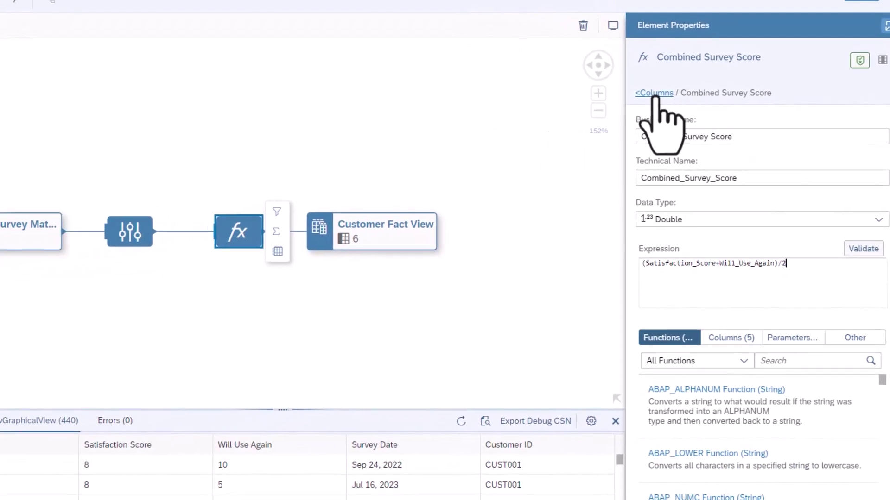
Return to the calculated columns list and save the view as Customer Fact View with technical name Customer_Fact_View.
{"action": "left_click", "coordinate": [635, 93]}
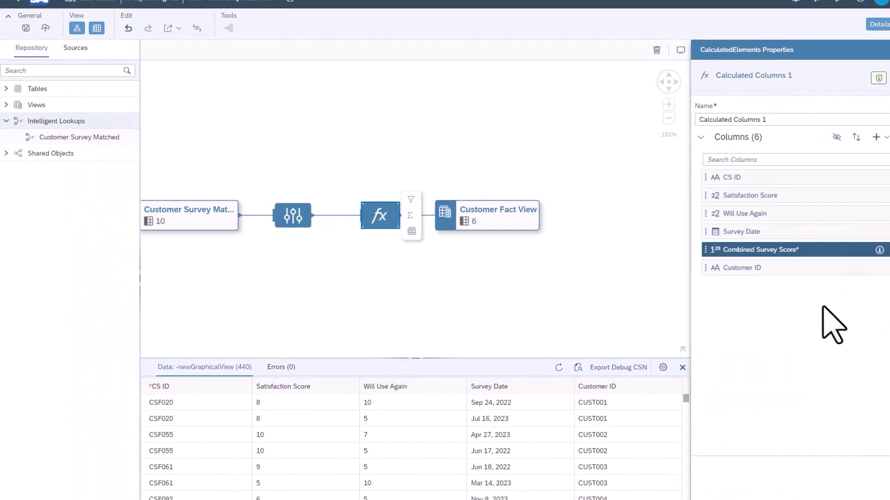
{"action": "left_click", "coordinate": [26, 29]}
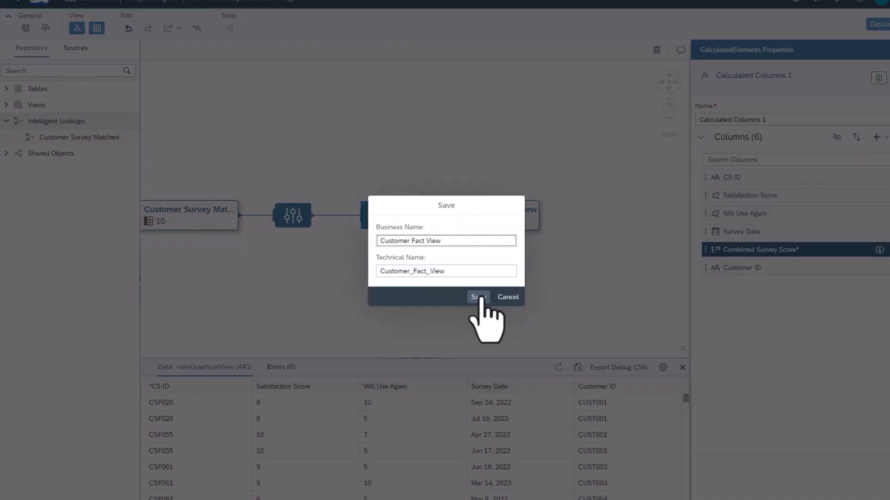
{"action": "left_click", "coordinate": [479, 297]}
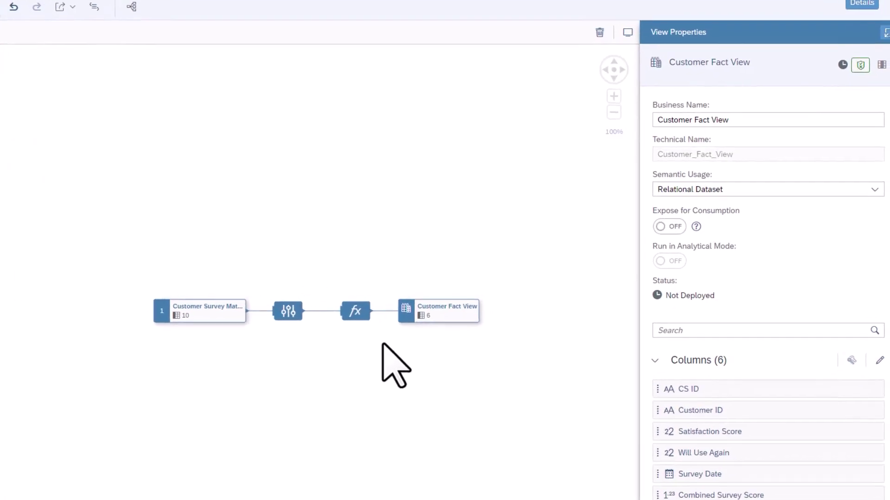
Add a calculated column named Survey Rating and lay out a CASE WHEN THEN ELSE END expression over separate indented lines.
{"action": "left_click", "coordinate": [306, 319]}
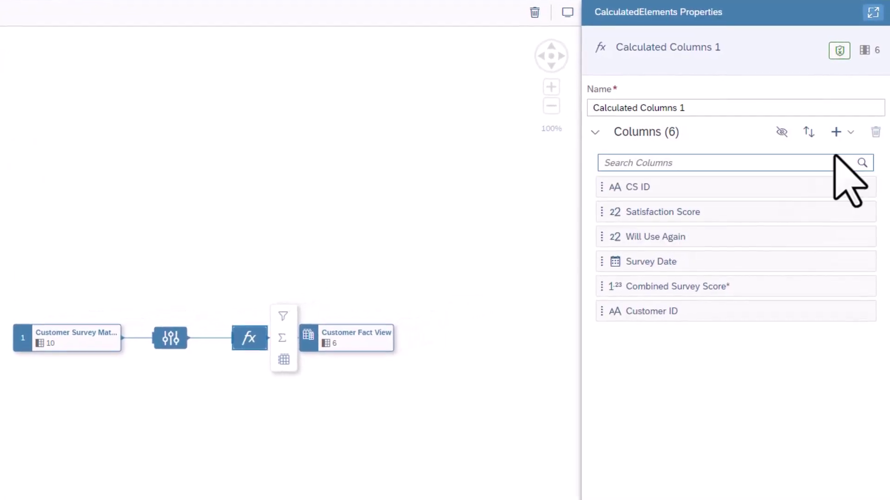
{"action": "left_click", "coordinate": [854, 133]}
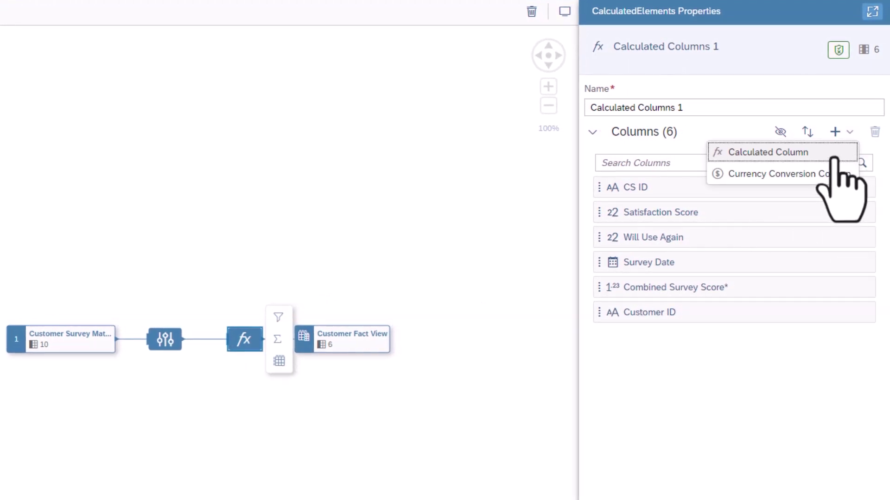
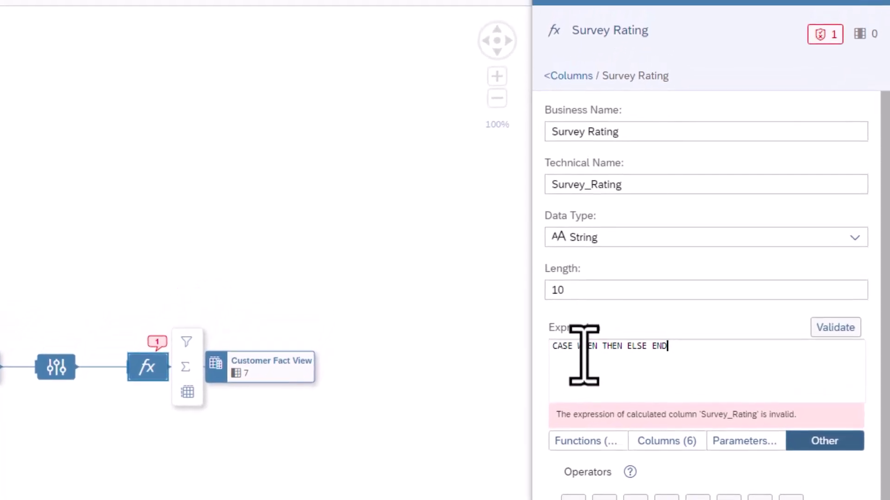
{"action": "left_click", "coordinate": [570, 374]}
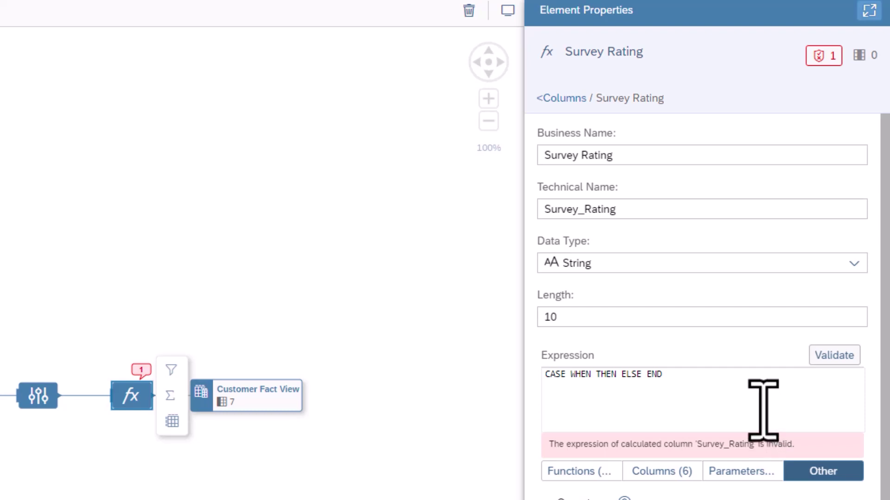
{"action": "key", "text": "Return"}
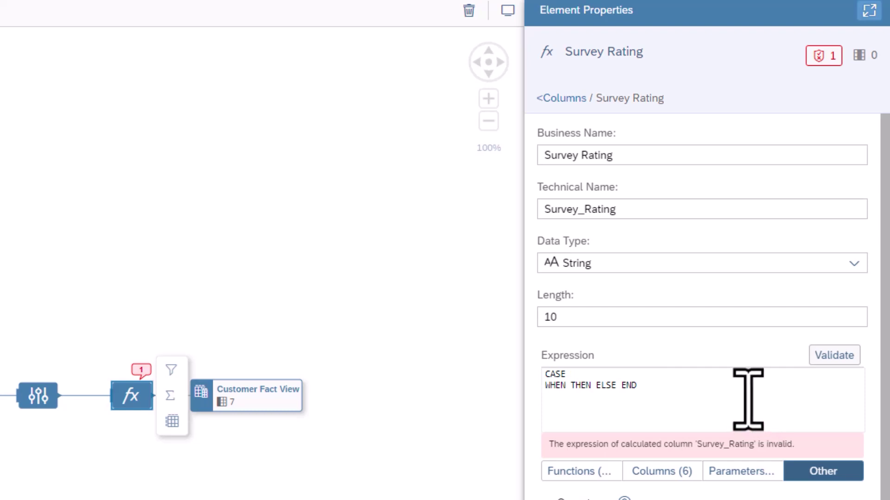
{"action": "key", "text": "Tab"}
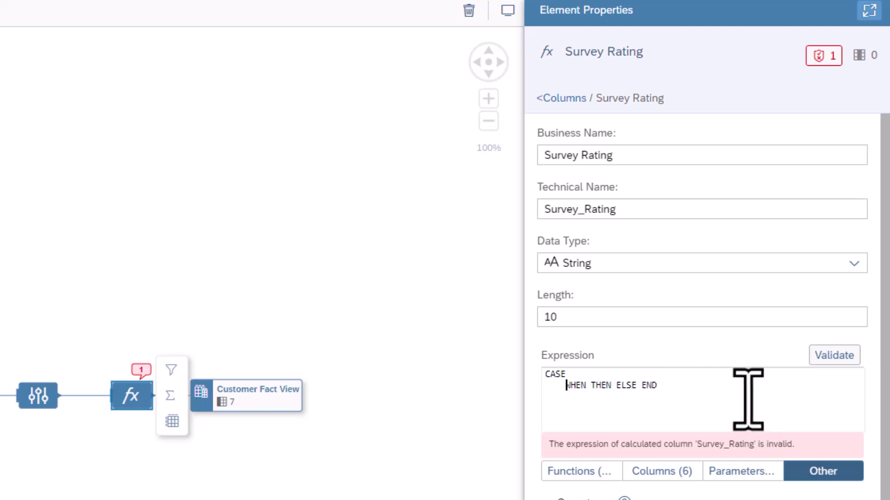
{"action": "left_click", "coordinate": [617, 386]}
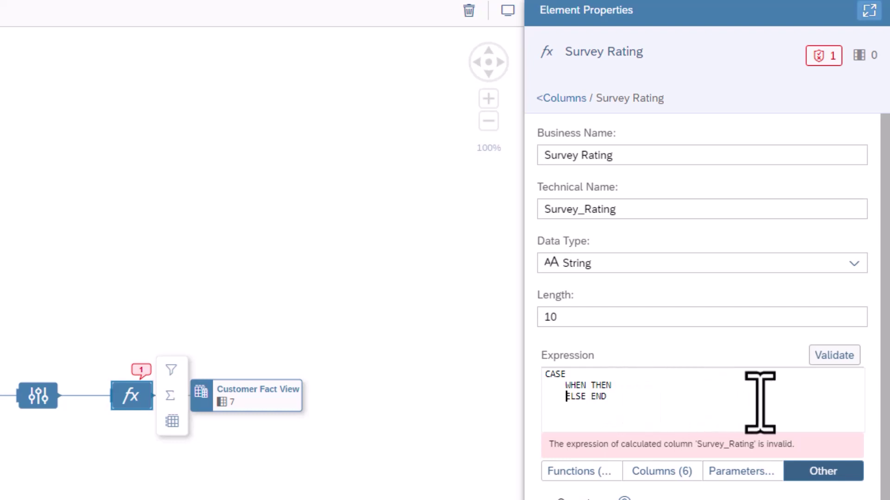
Complete the first condition of the Survey Rating expression as WHEN Combined_Survey_Score > 7 THEN 'Promoter'.
{"action": "left_click", "coordinate": [590, 385]}
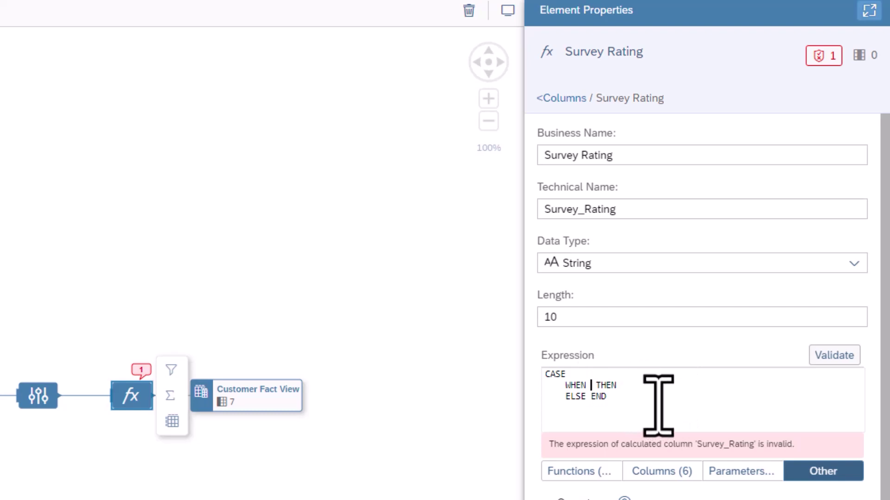
{"action": "type", "text": "com"}
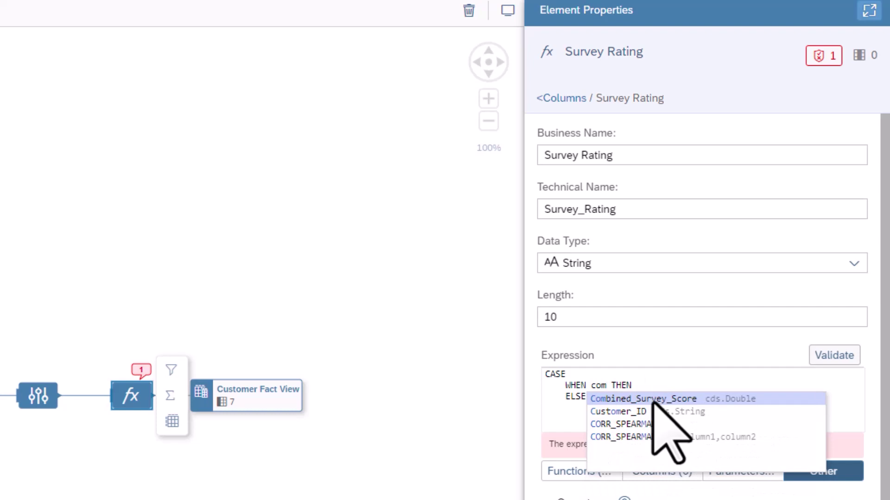
{"action": "left_click", "coordinate": [653, 399]}
{"action": "type", "text": ">"}
{"action": "key", "text": "ctrl+End"}
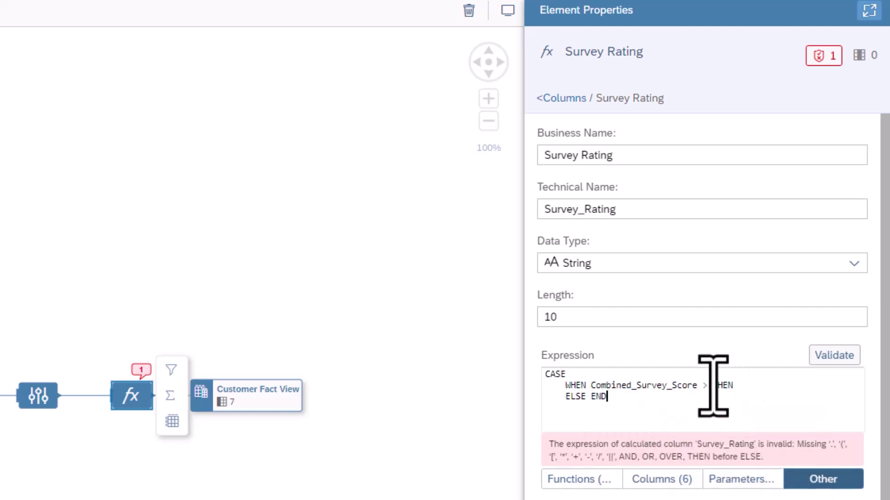
{"action": "left_click", "coordinate": [713, 385]}
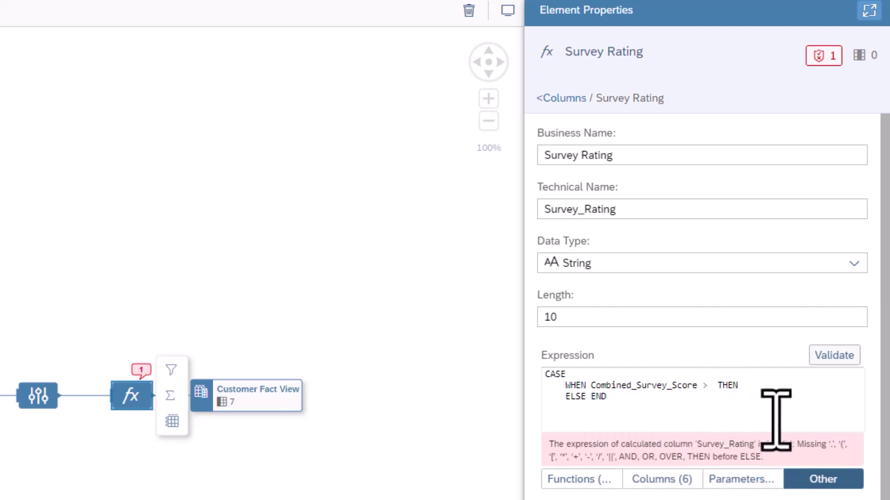
{"action": "type", "text": "7"}
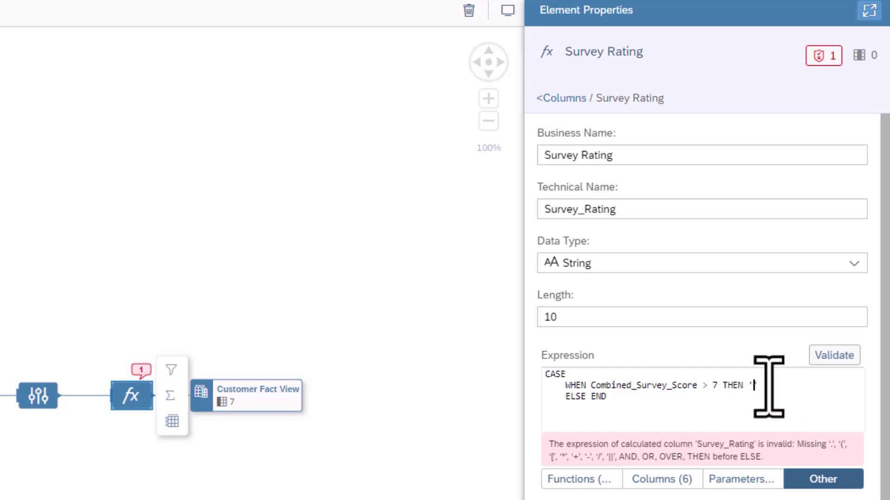
{"action": "type", "text": "Promoter"}
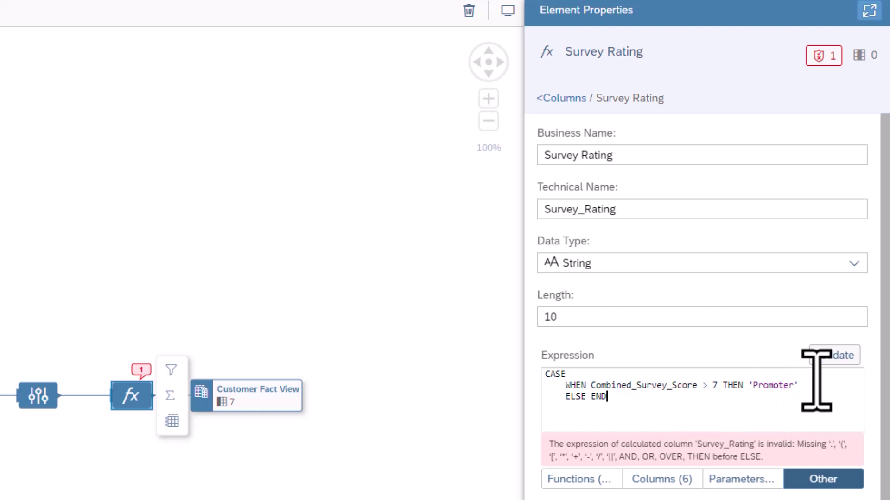
Duplicate the WHEN line of the Survey Rating expression onto a new line above ELSE.
{"action": "left_click", "coordinate": [806, 389]}
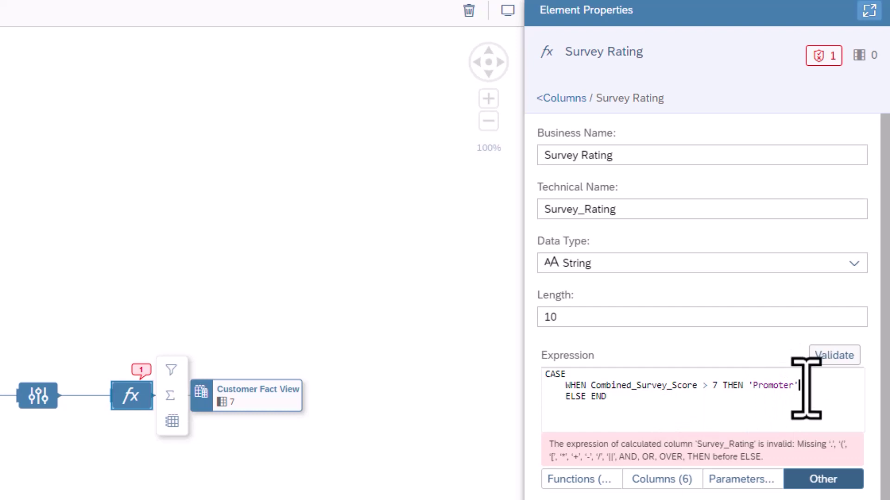
{"action": "left_click_drag", "start_coordinate": [806, 388], "coordinate": [543, 388]}
{"action": "key", "text": "ctrl+c"}
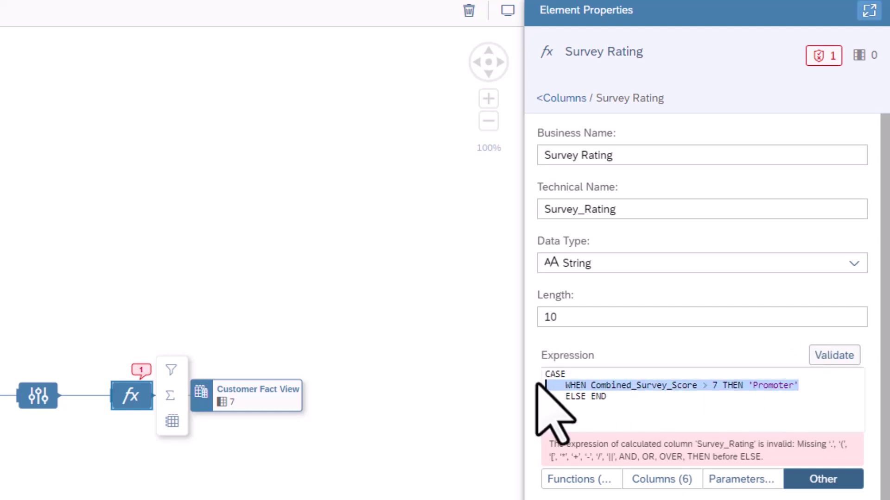
{"action": "left_click", "coordinate": [823, 385]}
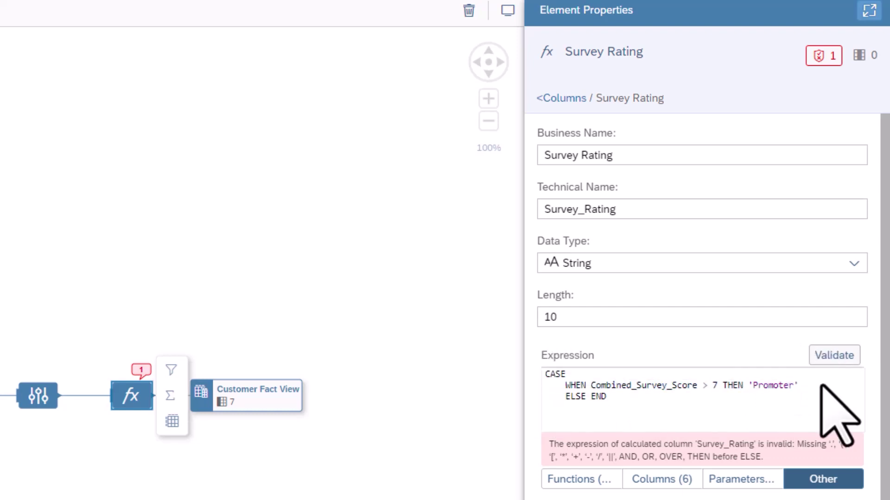
{"action": "key", "text": "Return"}
{"action": "key", "text": "ctrl+v"}
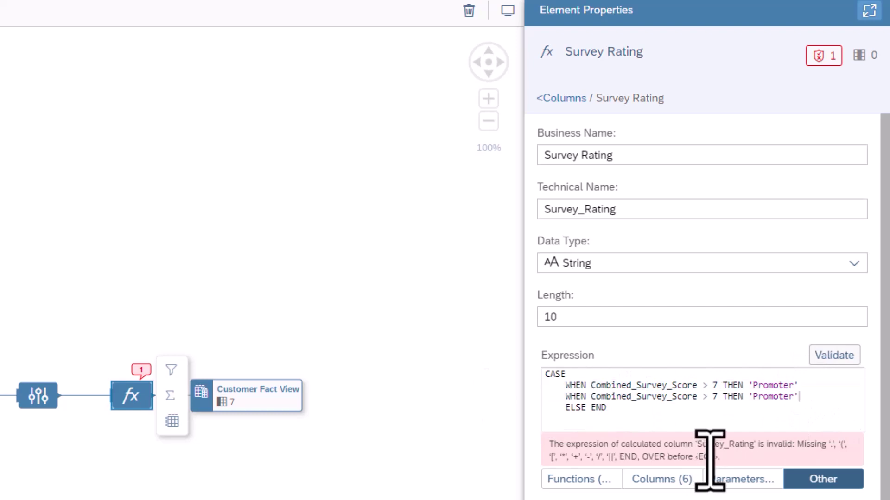
Change the second WHEN line's threshold to 5 and its result to 'Neutral'.
{"action": "left_click", "coordinate": [723, 397]}
{"action": "key", "text": "Down"}
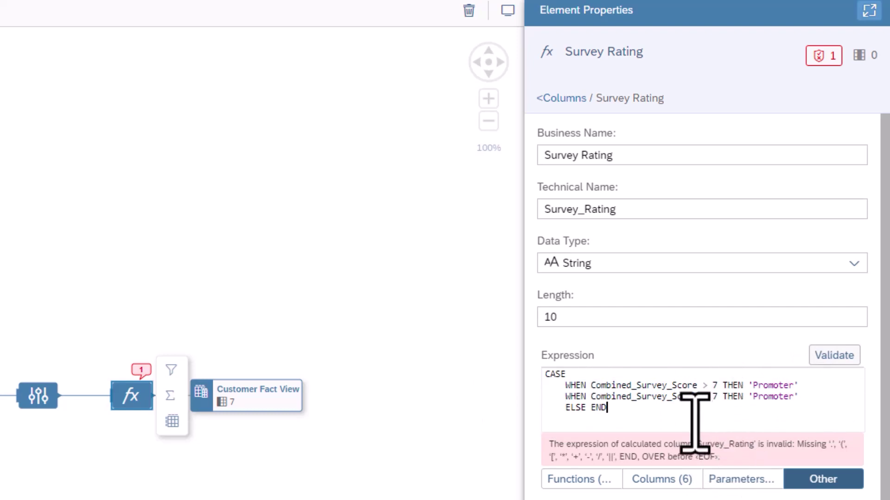
{"action": "key", "text": "Up"}
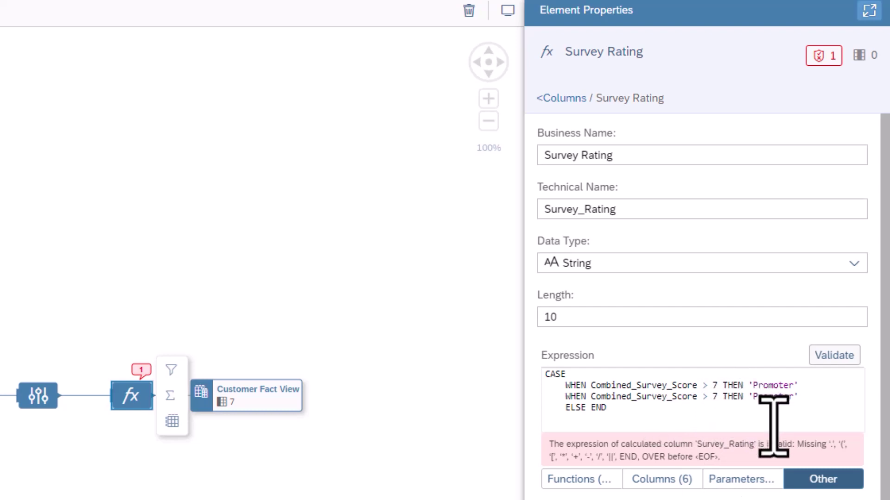
{"action": "key", "text": "BackSpace"}
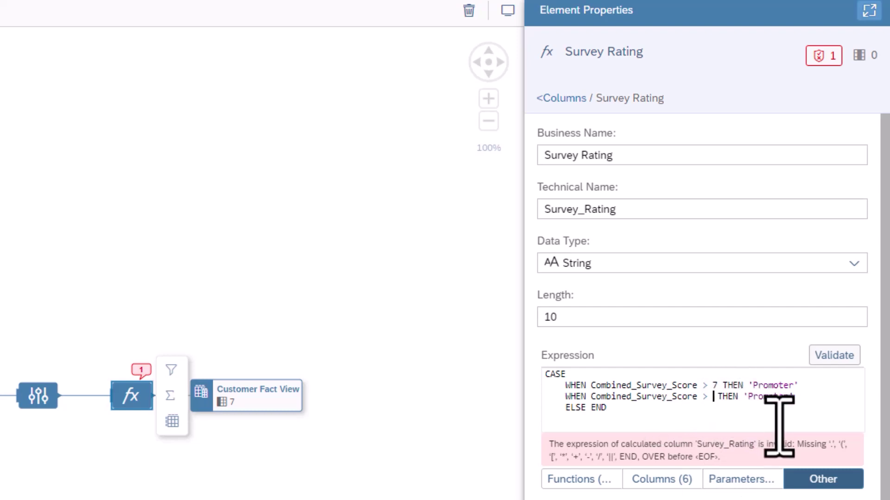
{"action": "type", "text": "5"}
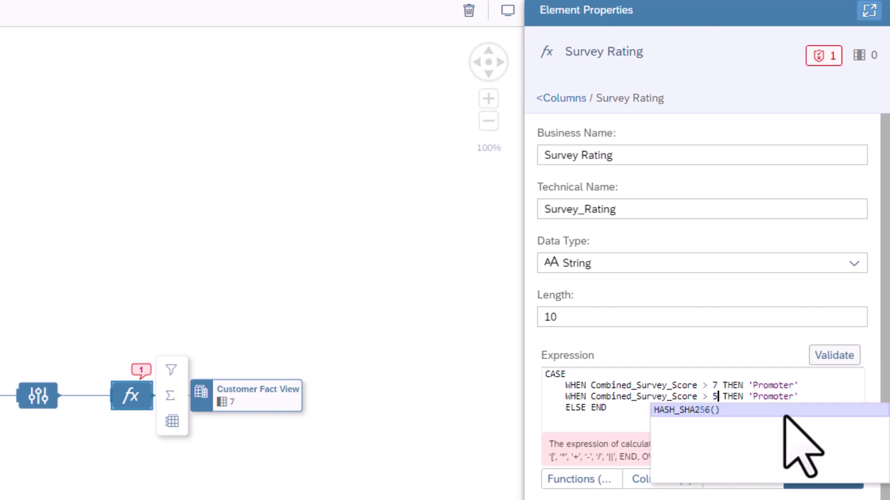
{"action": "double_click", "coordinate": [779, 397]}
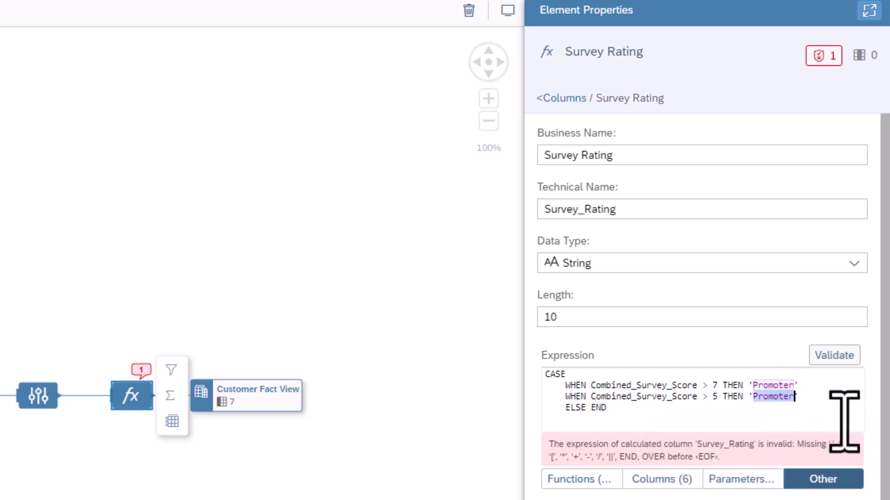
{"action": "type", "text": "Neutral"}
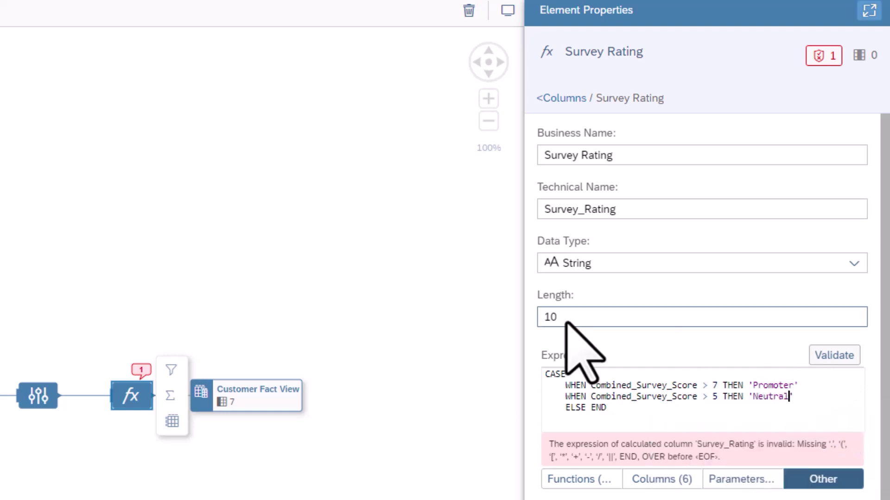
Set the ELSE result of the Survey Rating expression to 'Detractor'.
{"action": "left_click", "coordinate": [588, 408]}
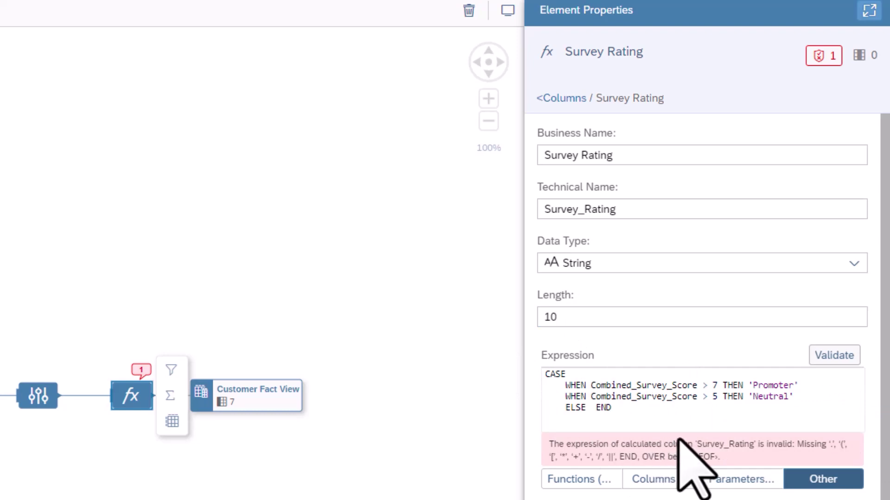
{"action": "type", "text": "D"}
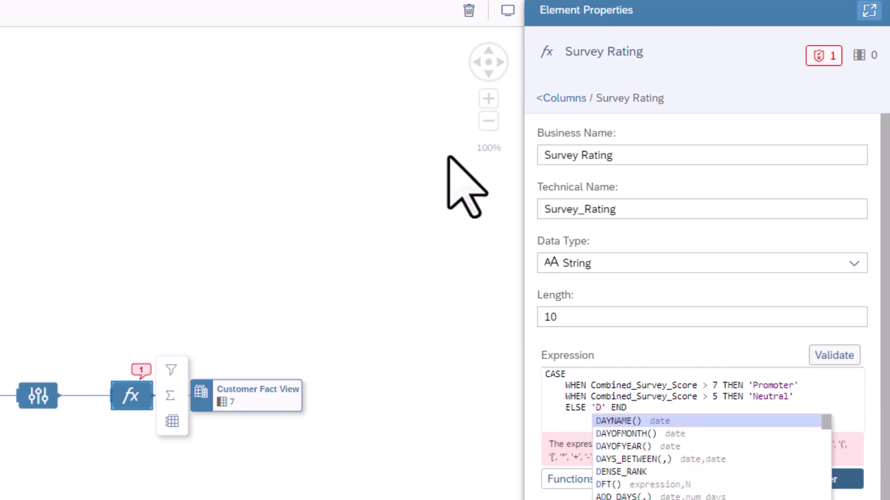
{"action": "type", "text": "etractor"}
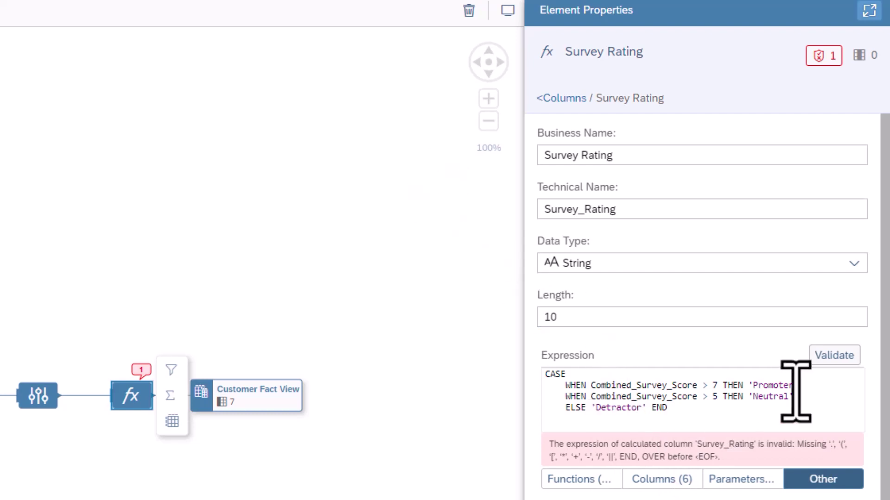
Validate the Survey Rating expression and return to the column list of the Calculated Columns 1 node.
{"action": "left_click", "coordinate": [834, 355]}
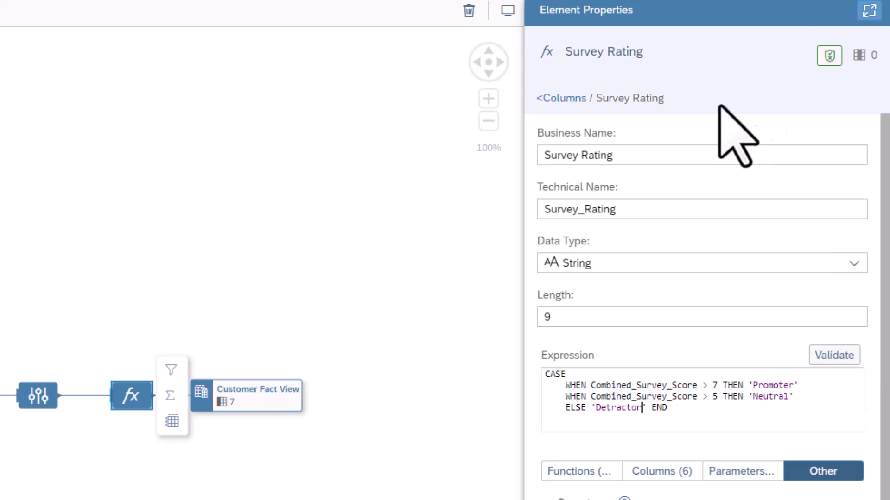
{"action": "left_click", "coordinate": [563, 99]}
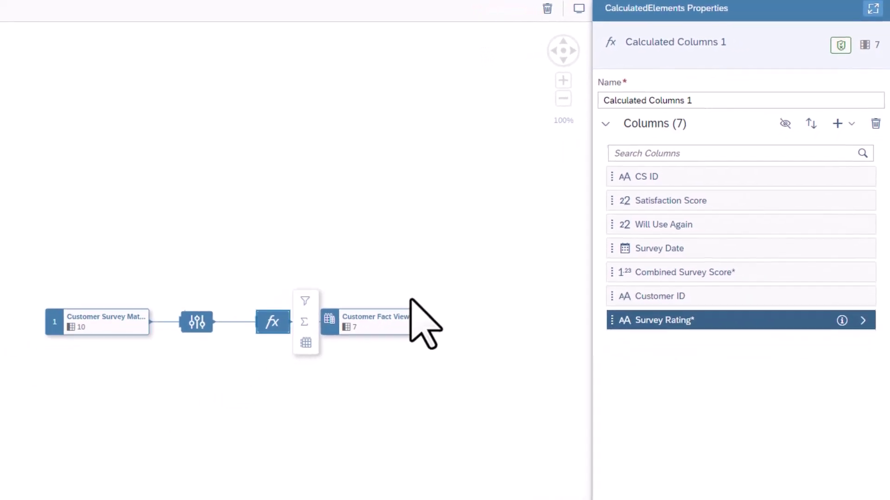
Move Survey Date directly below Customer ID in the Customer Fact View output node's columns and preview the view's data.
{"action": "left_click", "coordinate": [416, 311]}
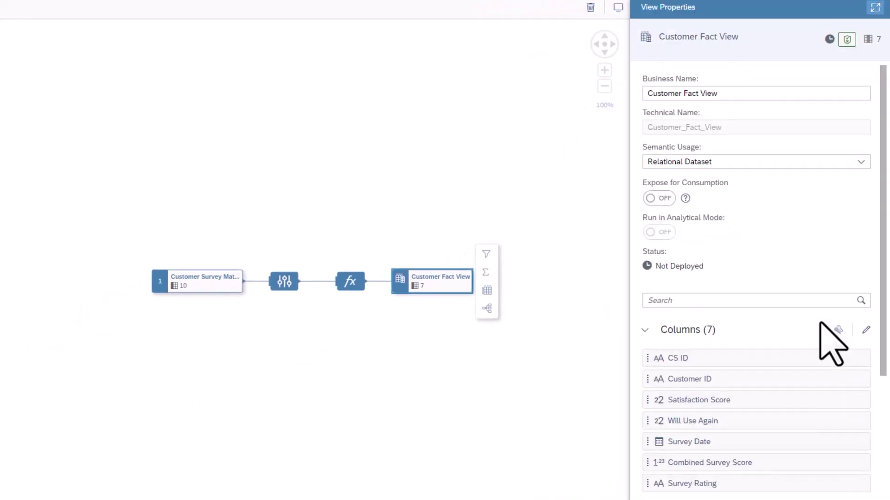
{"action": "left_click", "coordinate": [774, 438]}
{"action": "left_click_drag", "start_coordinate": [773, 438], "coordinate": [791, 389]}
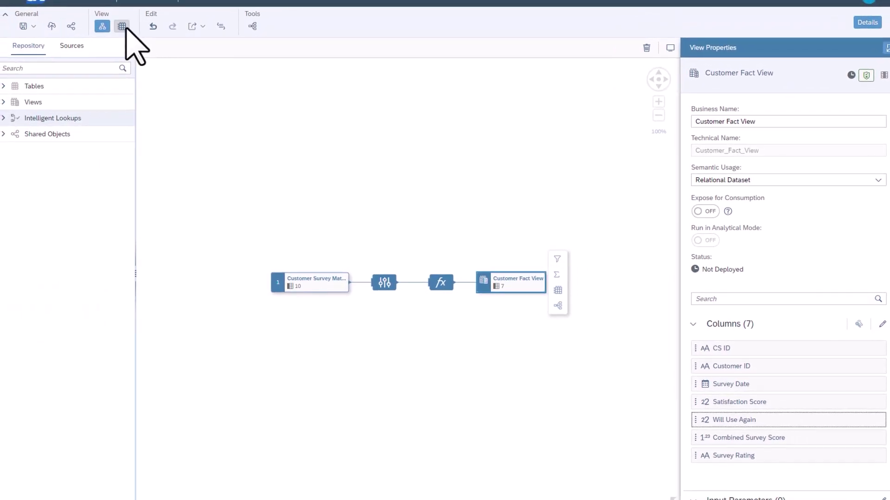
{"action": "left_click", "coordinate": [122, 27]}
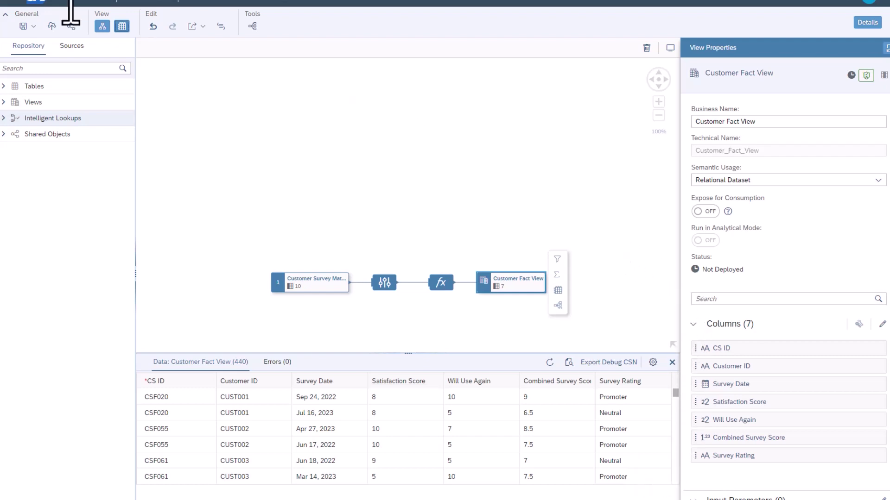
Save the Customer Fact View and deploy it.
{"action": "left_click", "coordinate": [27, 28]}
{"action": "left_click", "coordinate": [31, 47]}
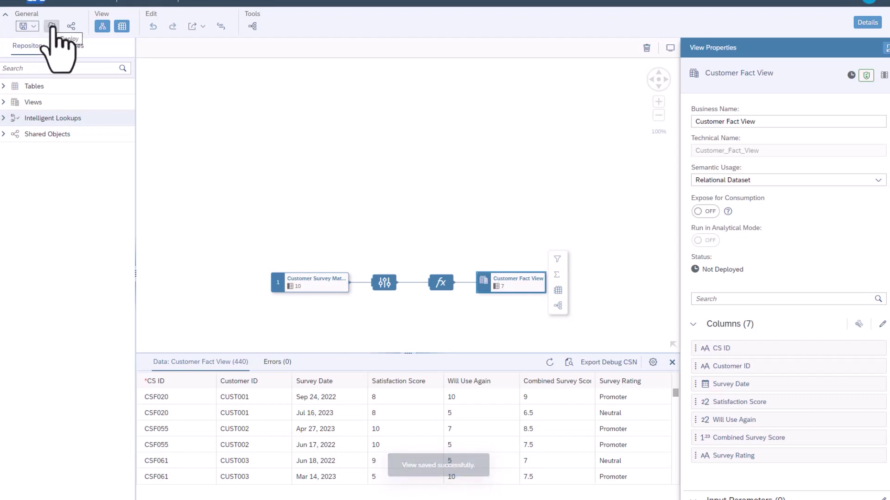
{"action": "left_click", "coordinate": [52, 27]}
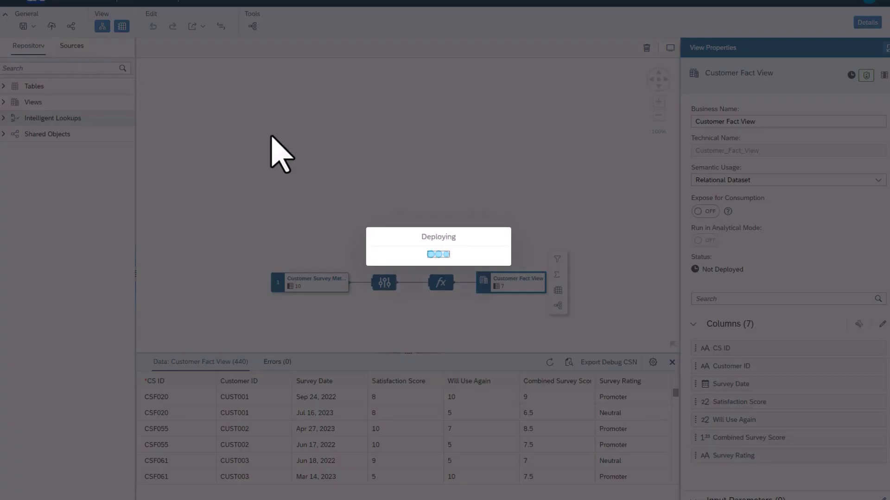